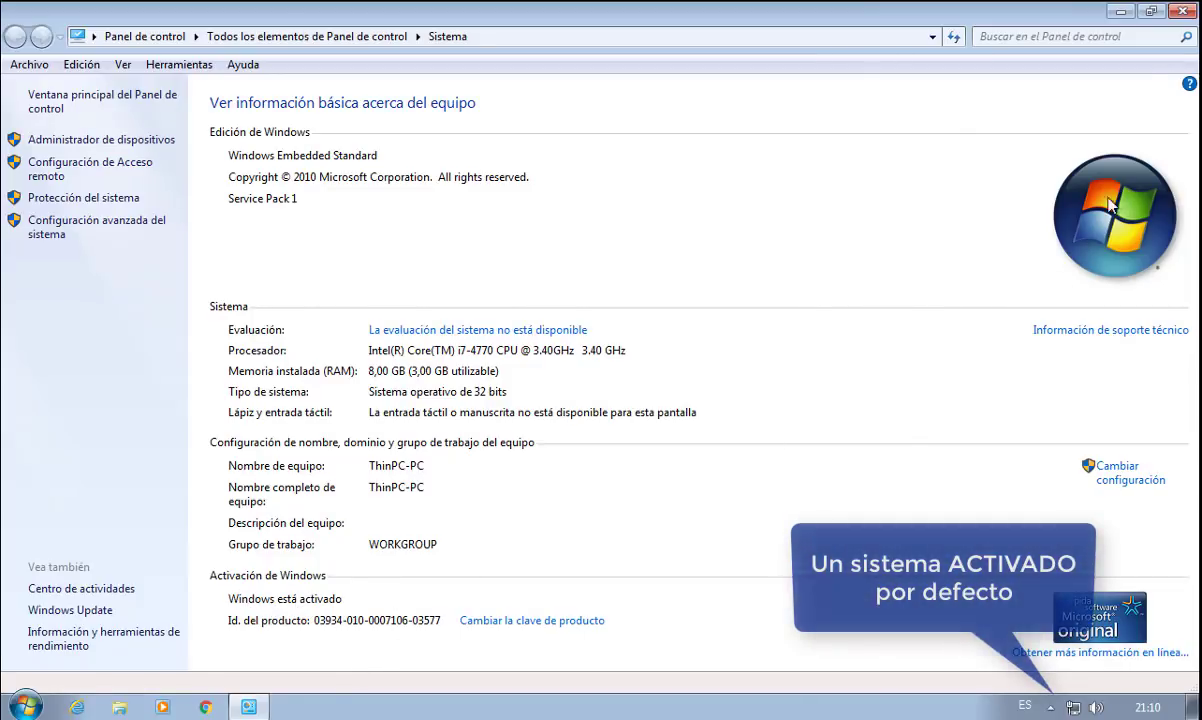
Step: Launch Windows Live Movie Maker, accept its service agreement and allow it to make changes, and close the program once it has opened
click(1180, 12)
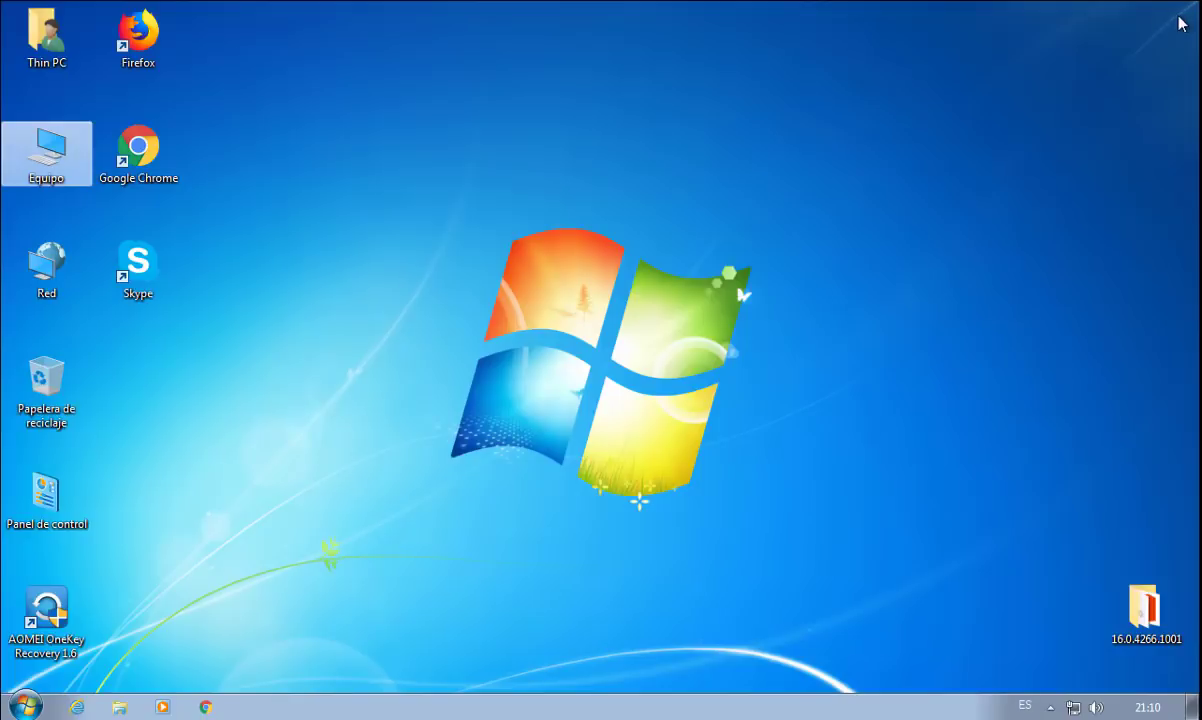
click(20, 704)
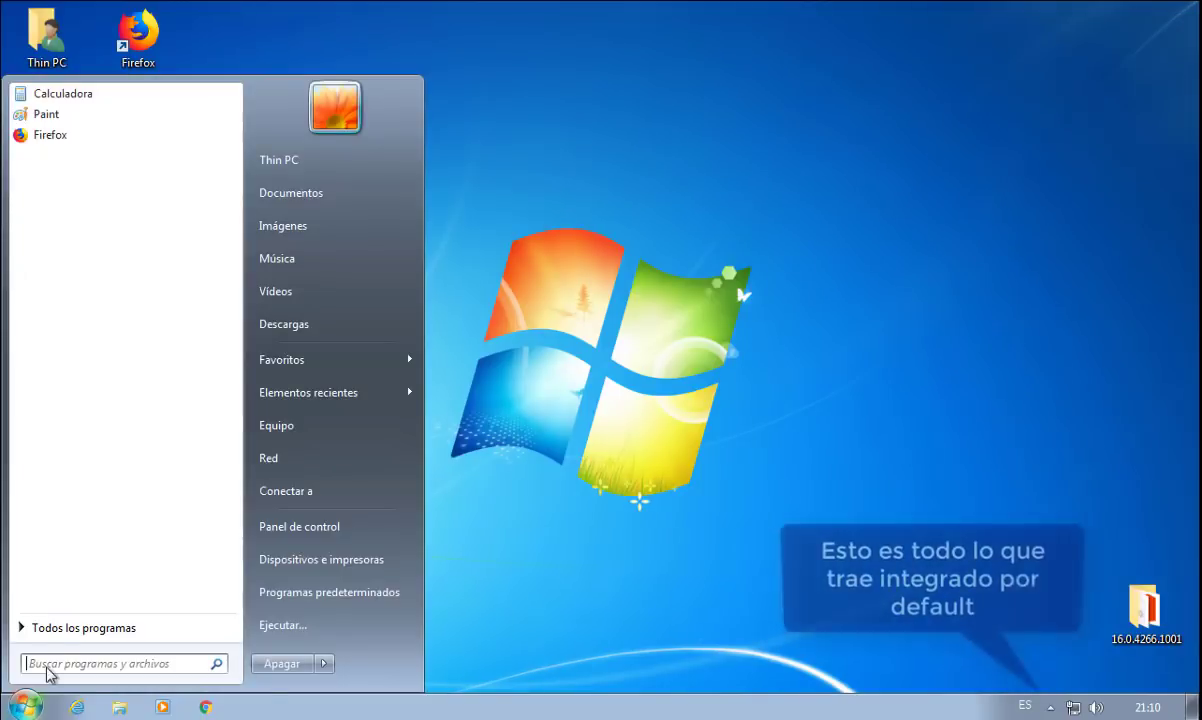
click(80, 630)
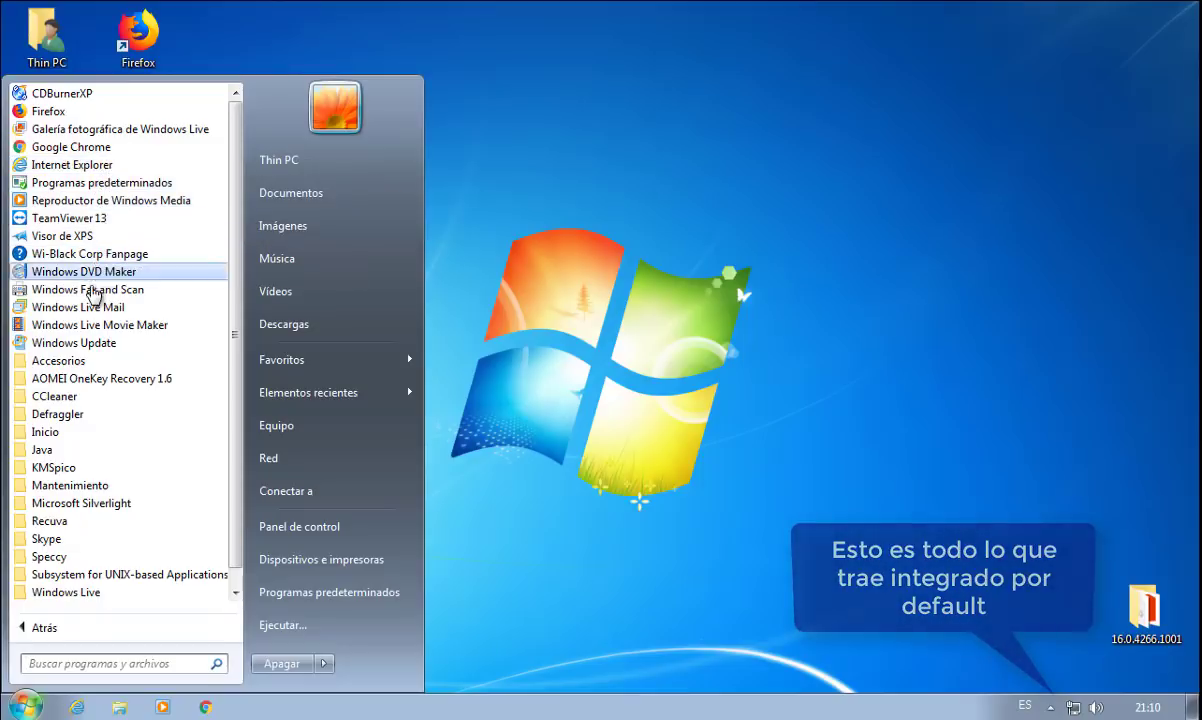
click(88, 325)
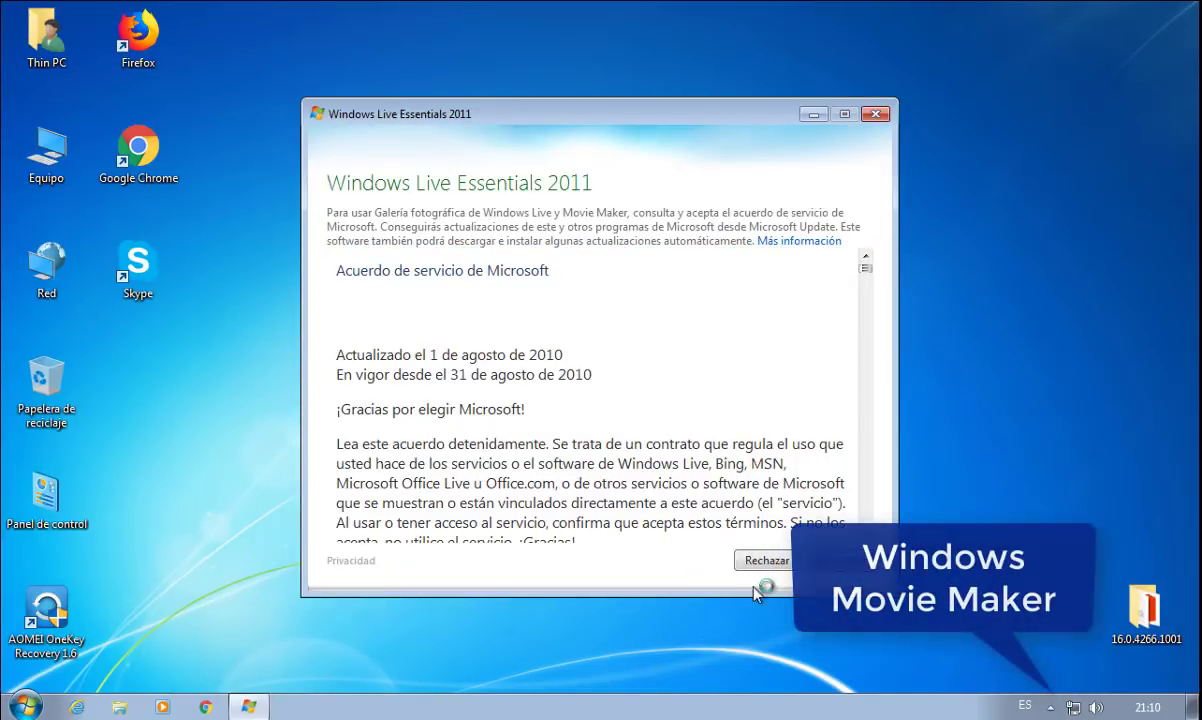
click(836, 561)
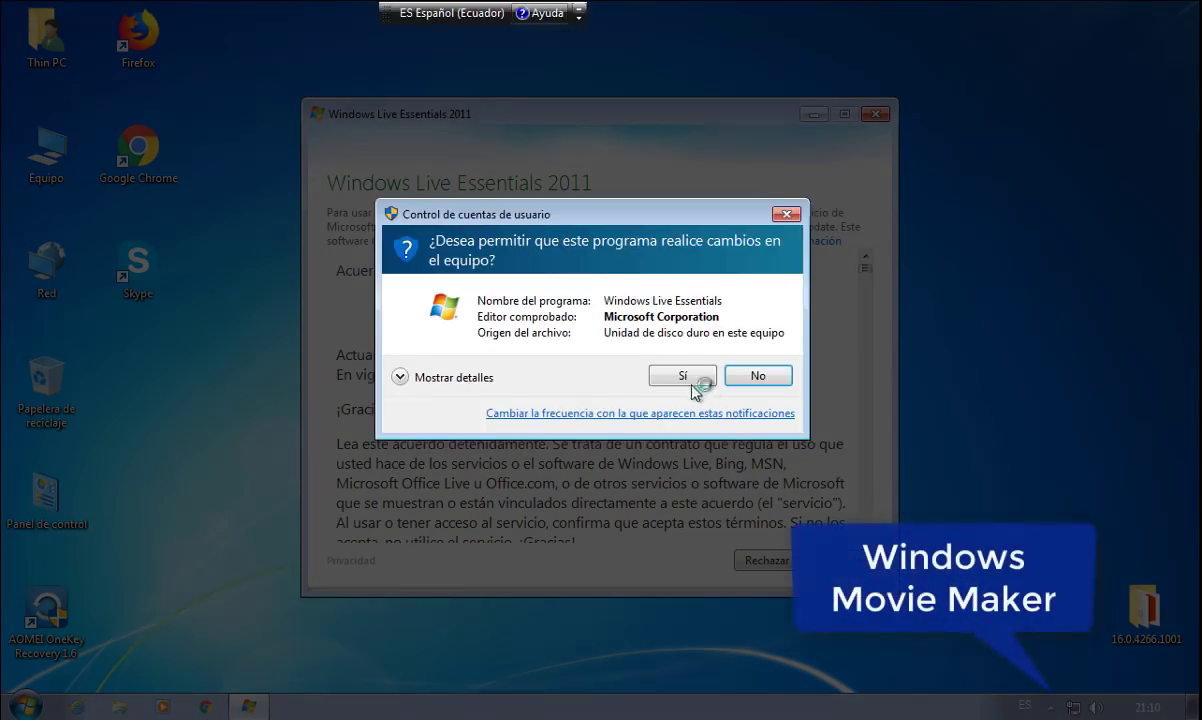
click(692, 383)
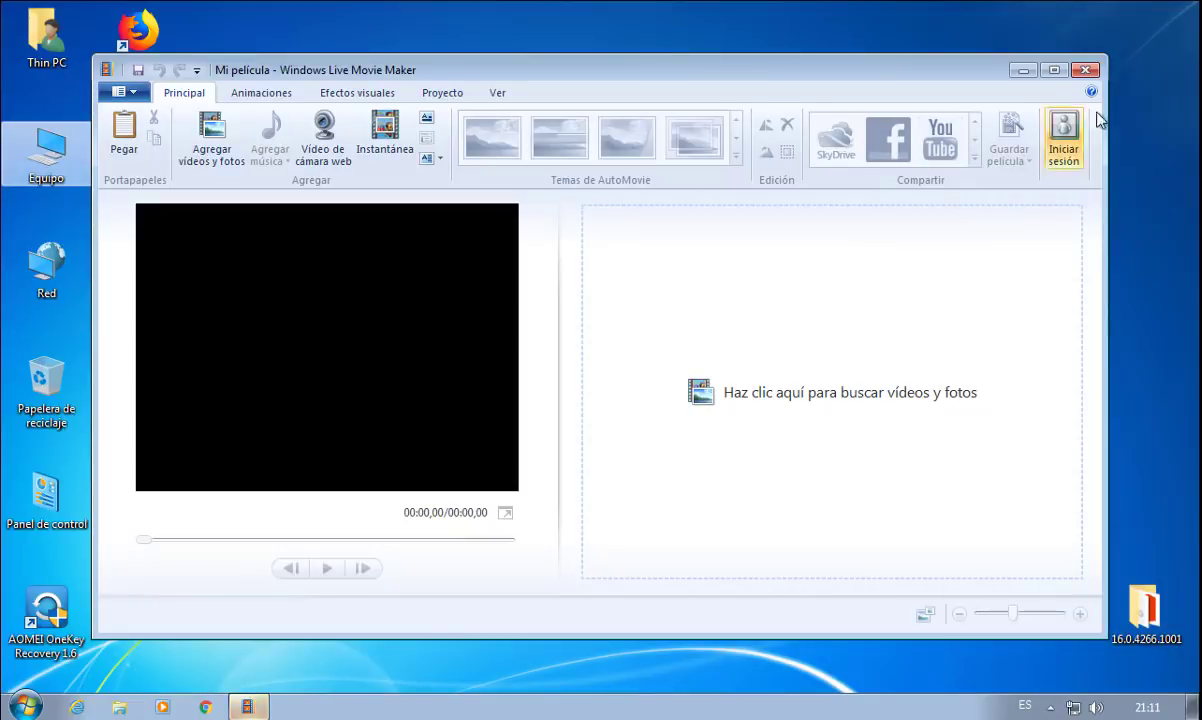
click(1087, 70)
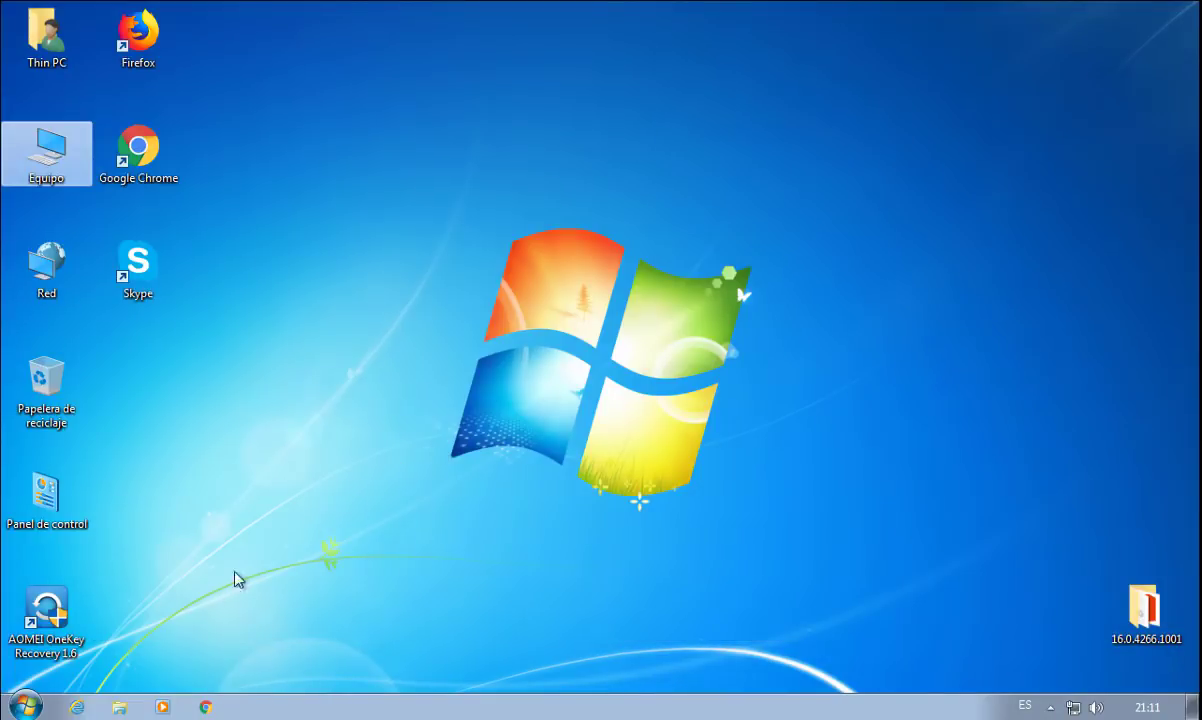
Step: Examine the full list of installed programs, search the programs and files for "win", and clear the search
click(25, 707)
click(99, 630)
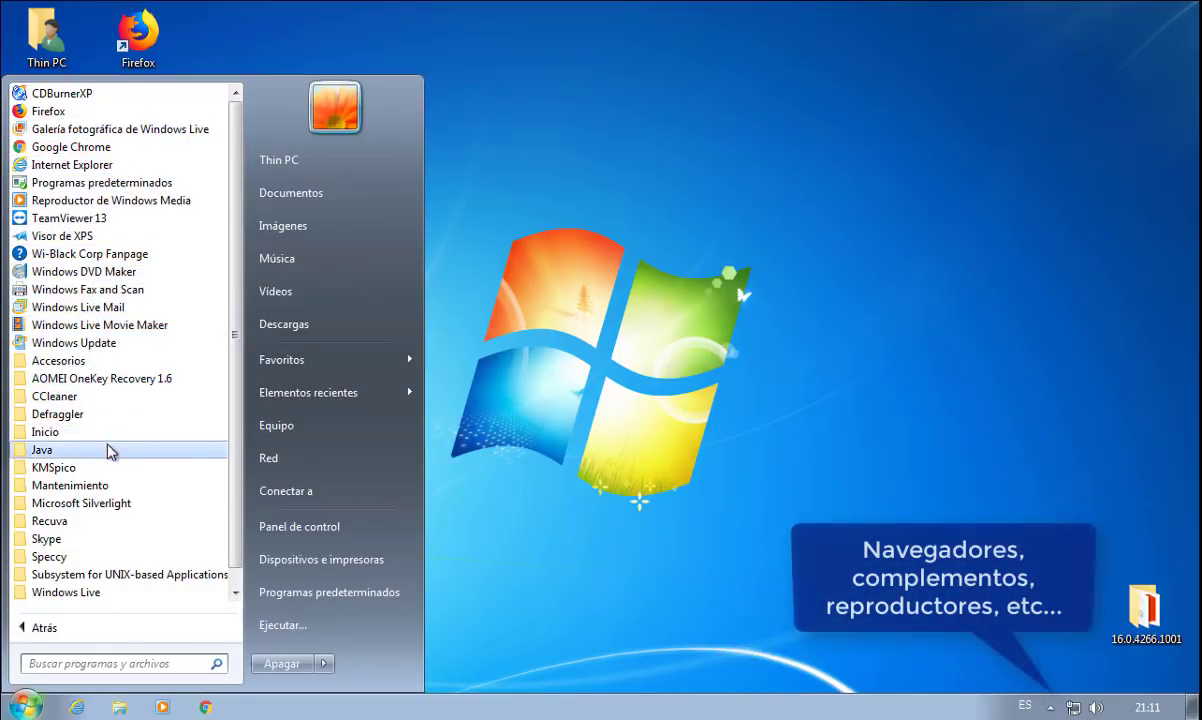
scroll(112, 525, down, 1)
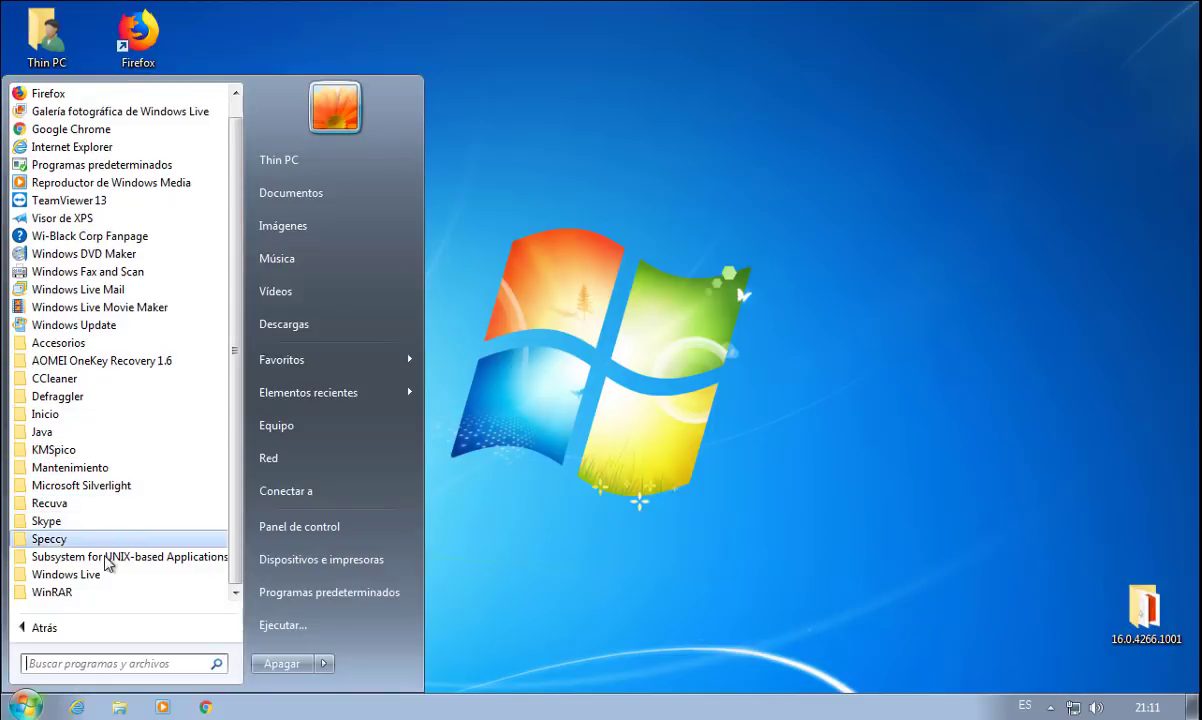
scroll(120, 495, up, 1)
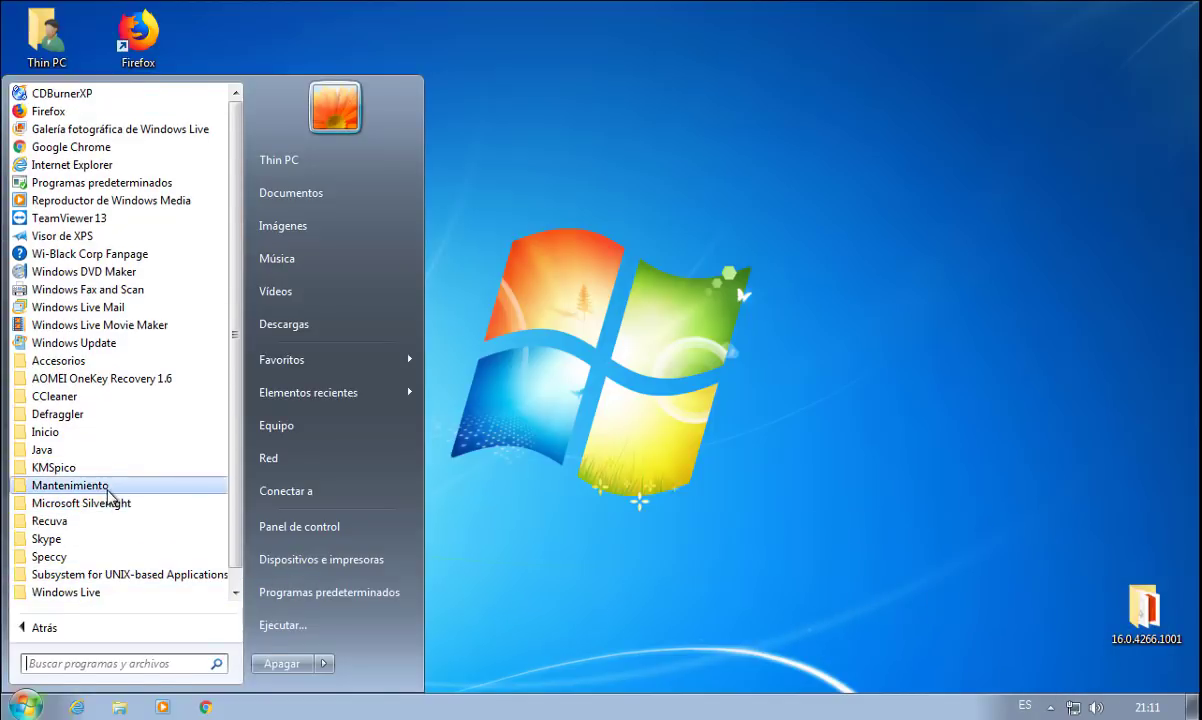
click(100, 664)
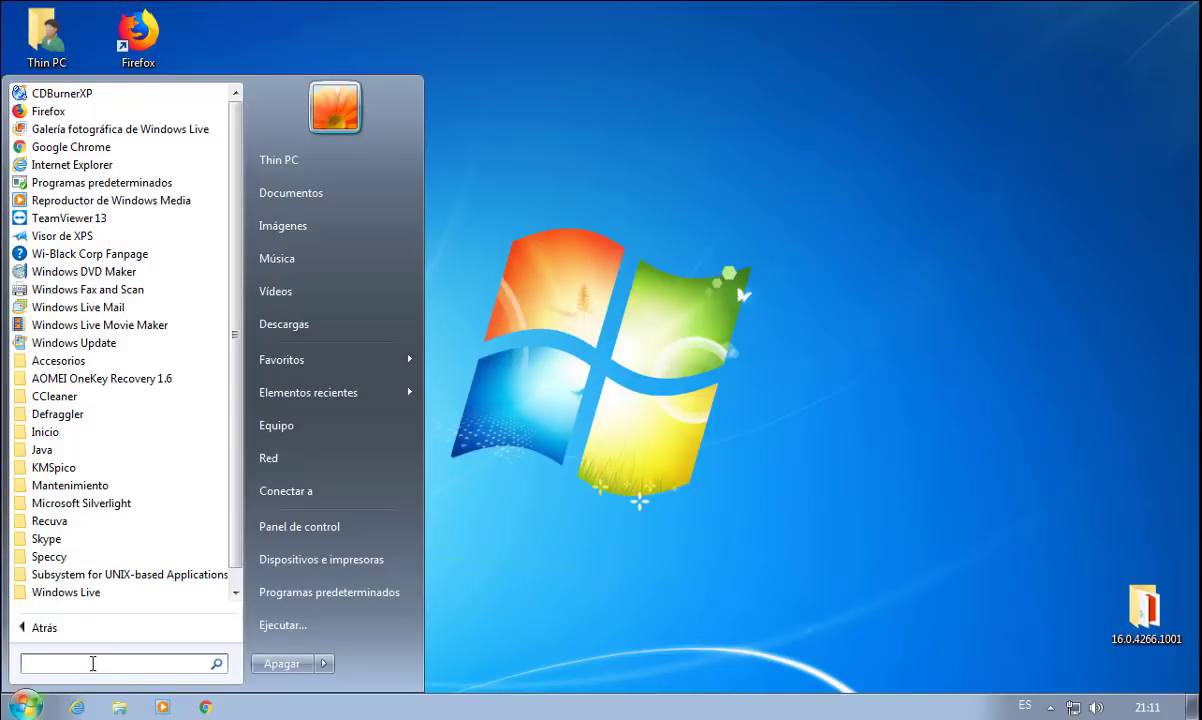
text(win)
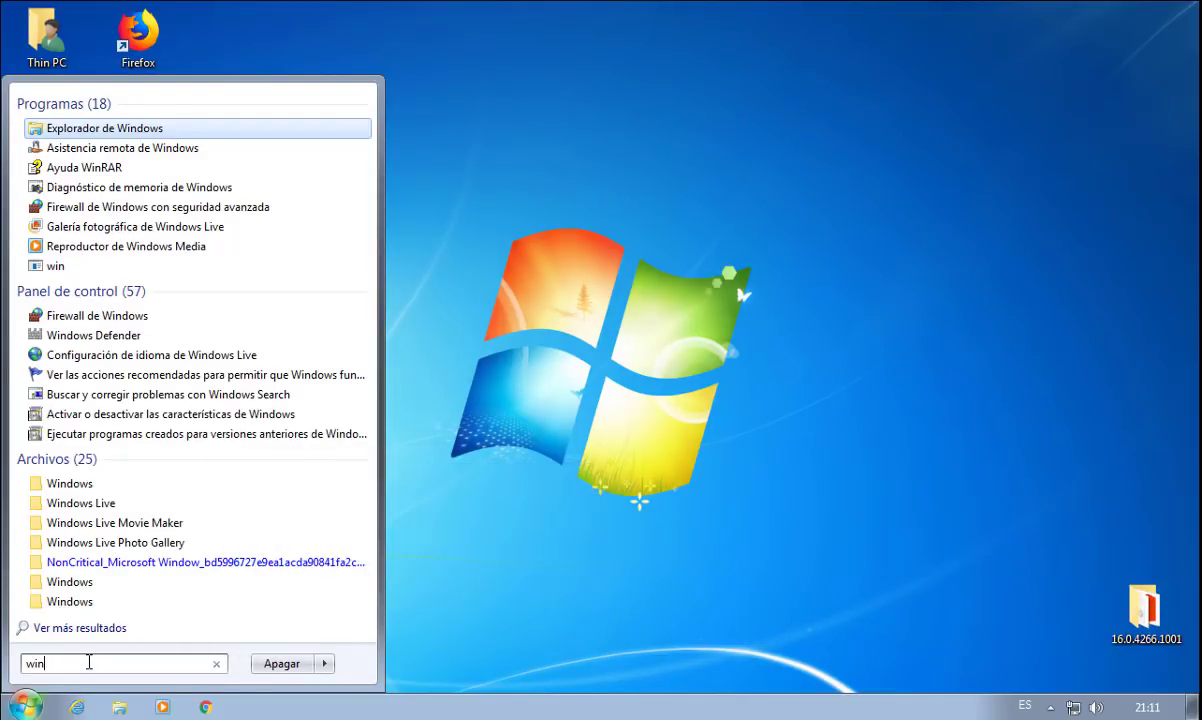
key(BackSpace)
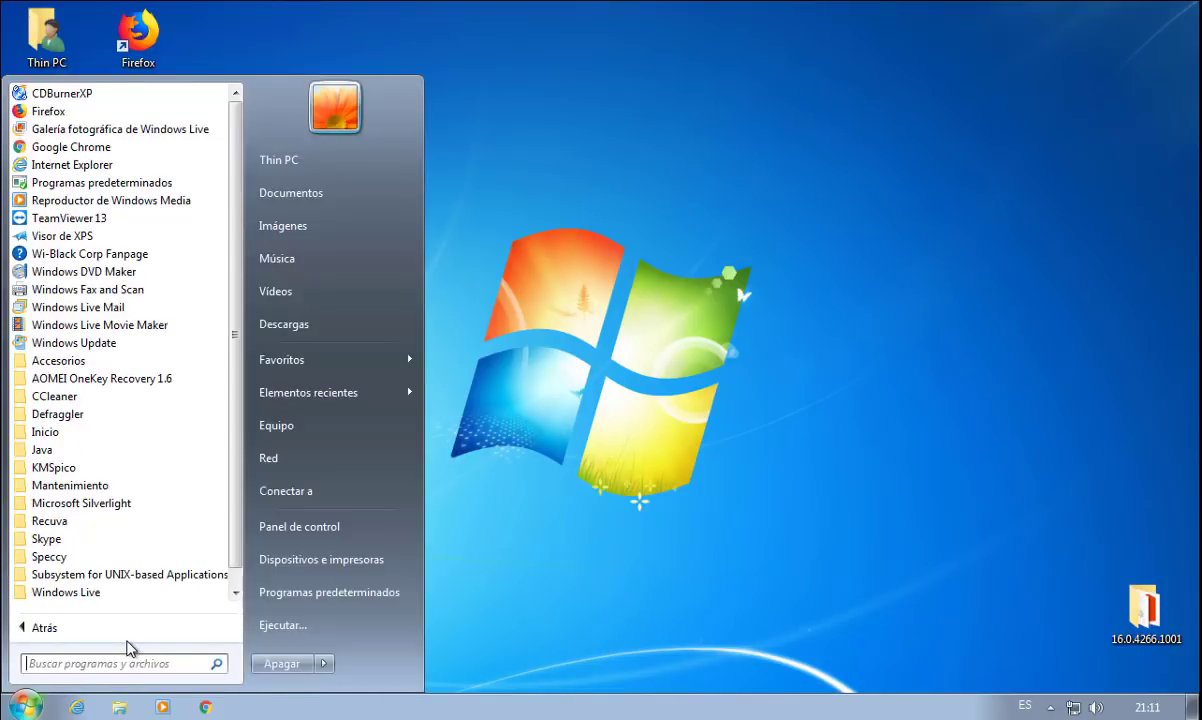
Step: View the Equipo, Thin PC and Descargas folders in separate windows and close all three
click(300, 428)
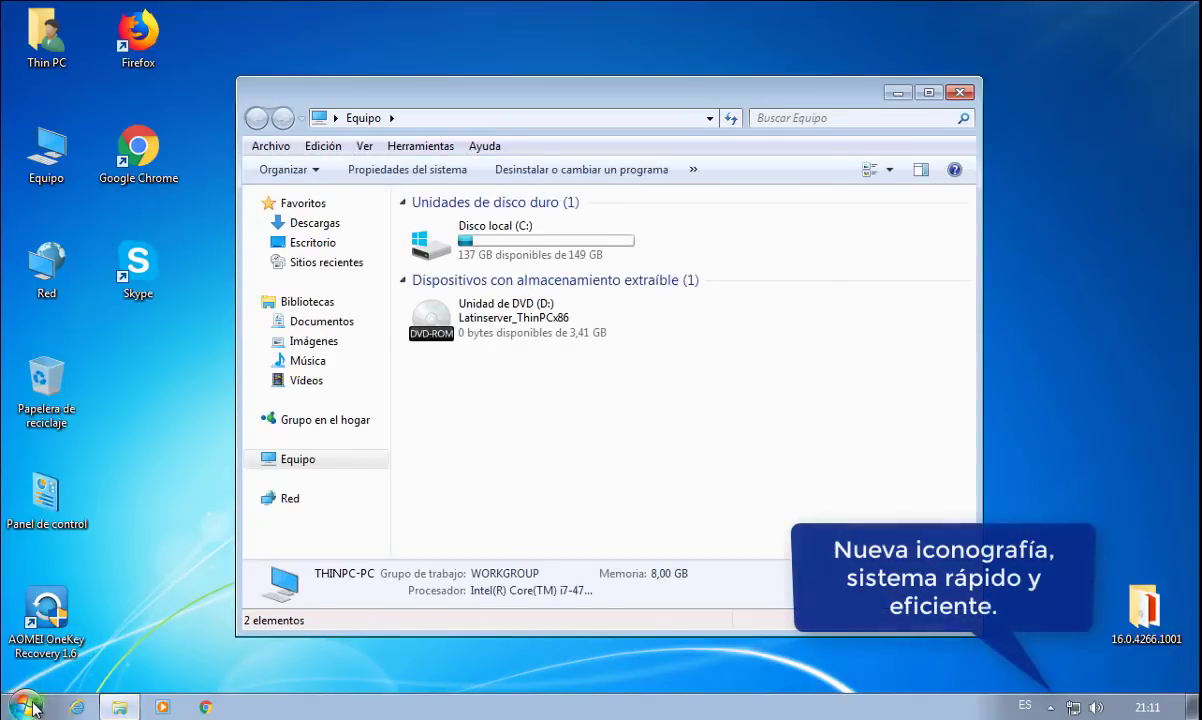
click(28, 707)
key(Escape)
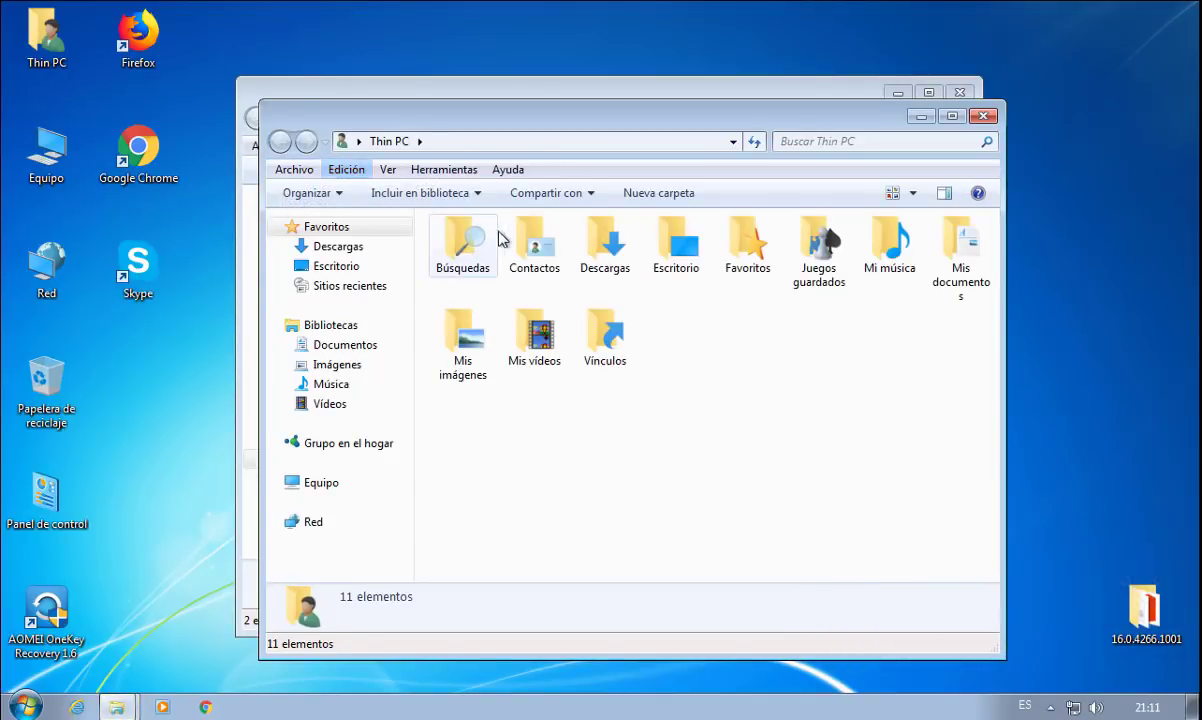
click(27, 706)
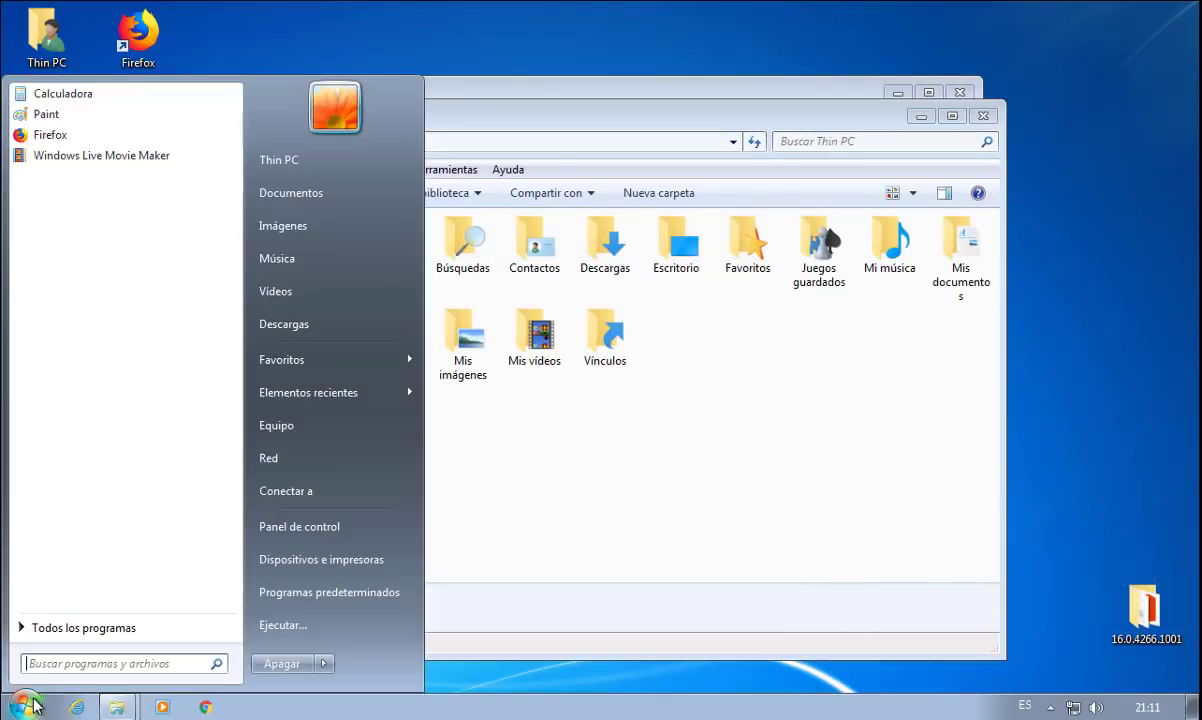
click(291, 330)
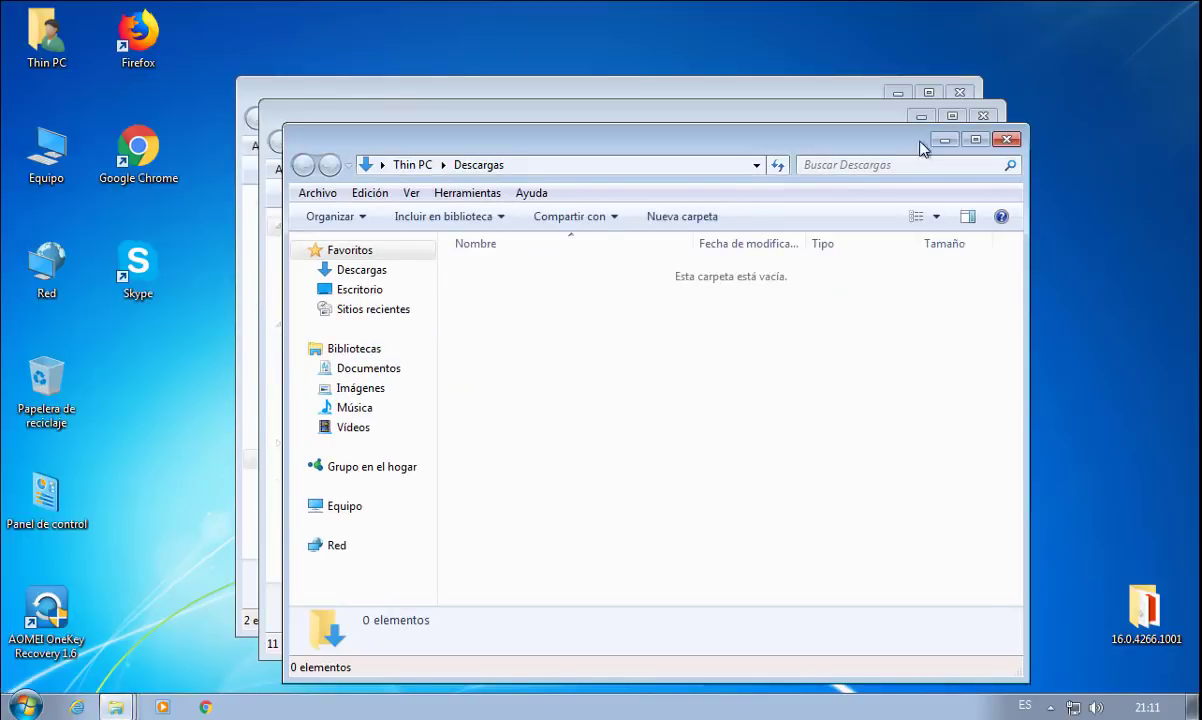
click(1006, 140)
click(985, 117)
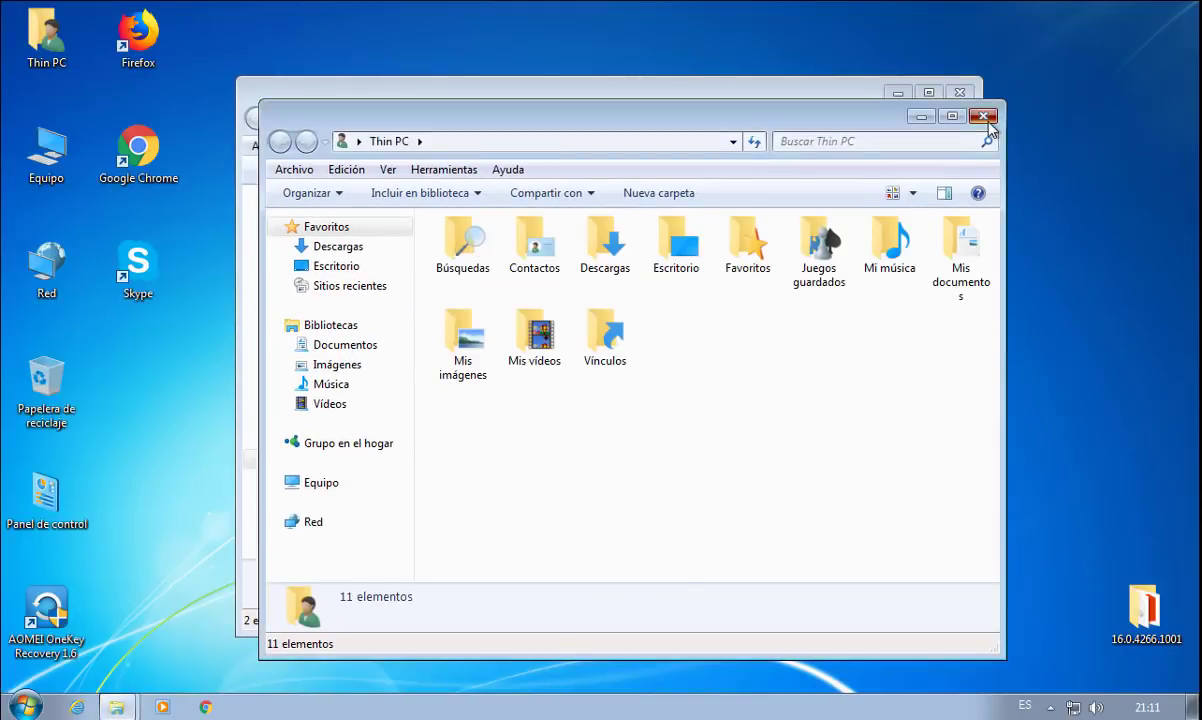
click(960, 94)
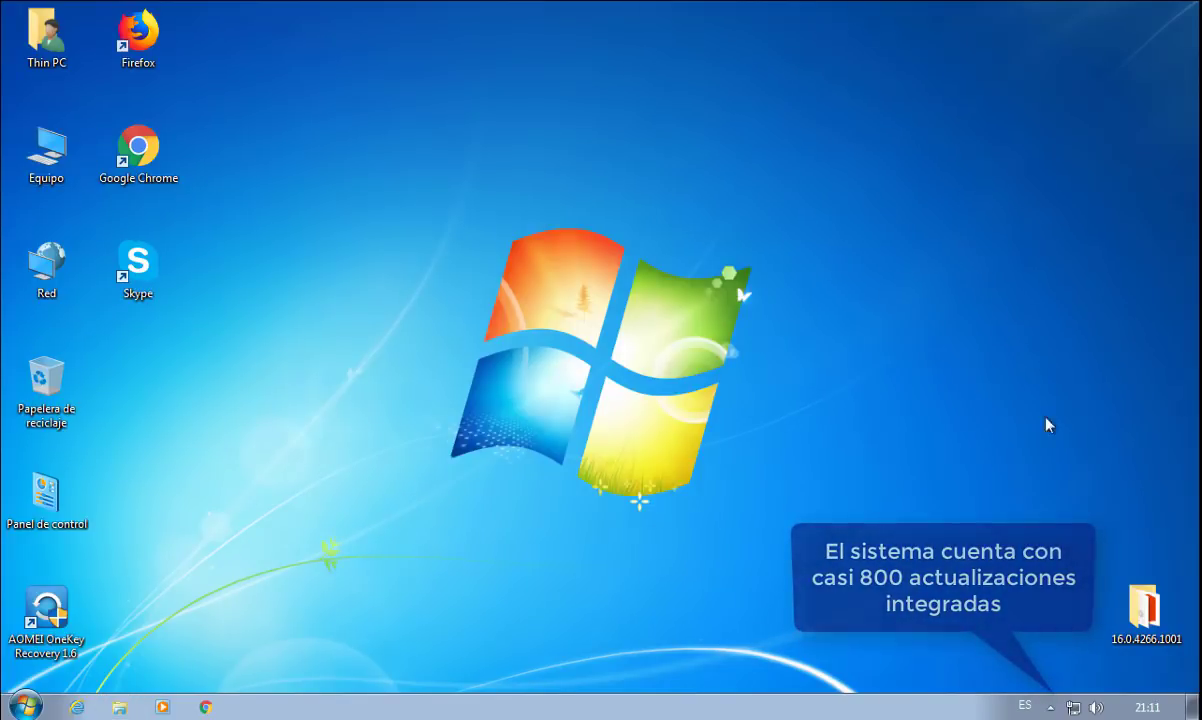
Step: Open Internet Explorer in a maximized window, decline enabling its add-ons, and close the browser
click(80, 706)
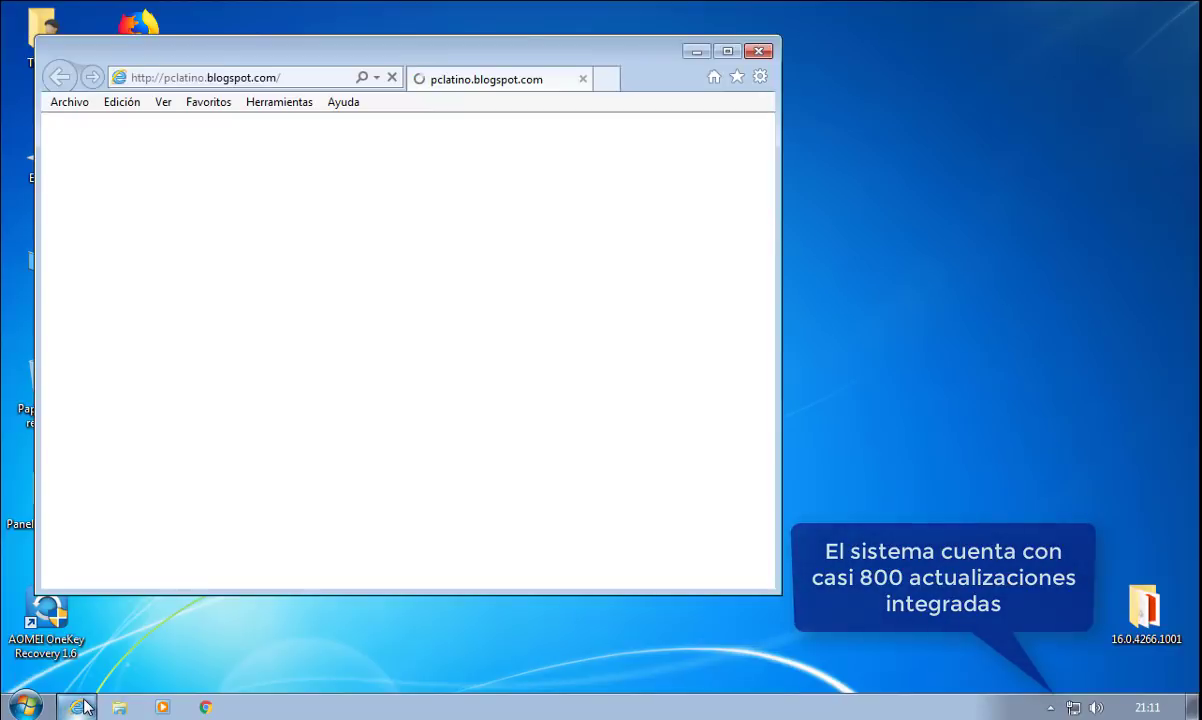
click(728, 51)
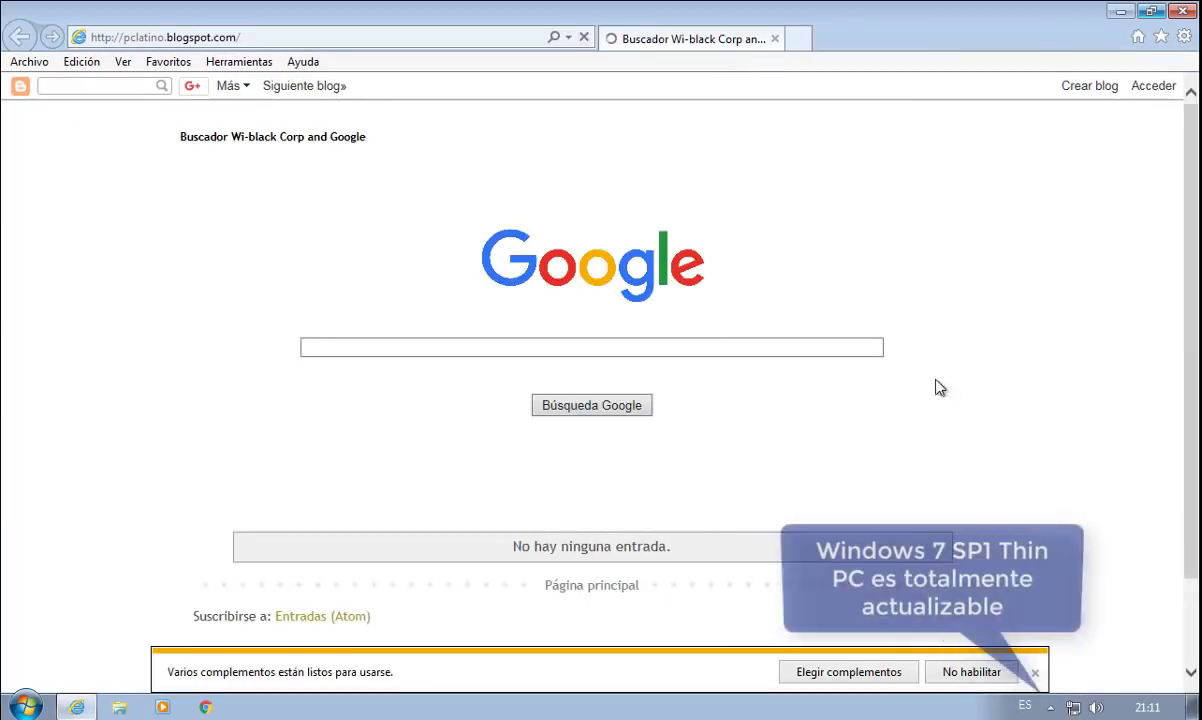
click(971, 672)
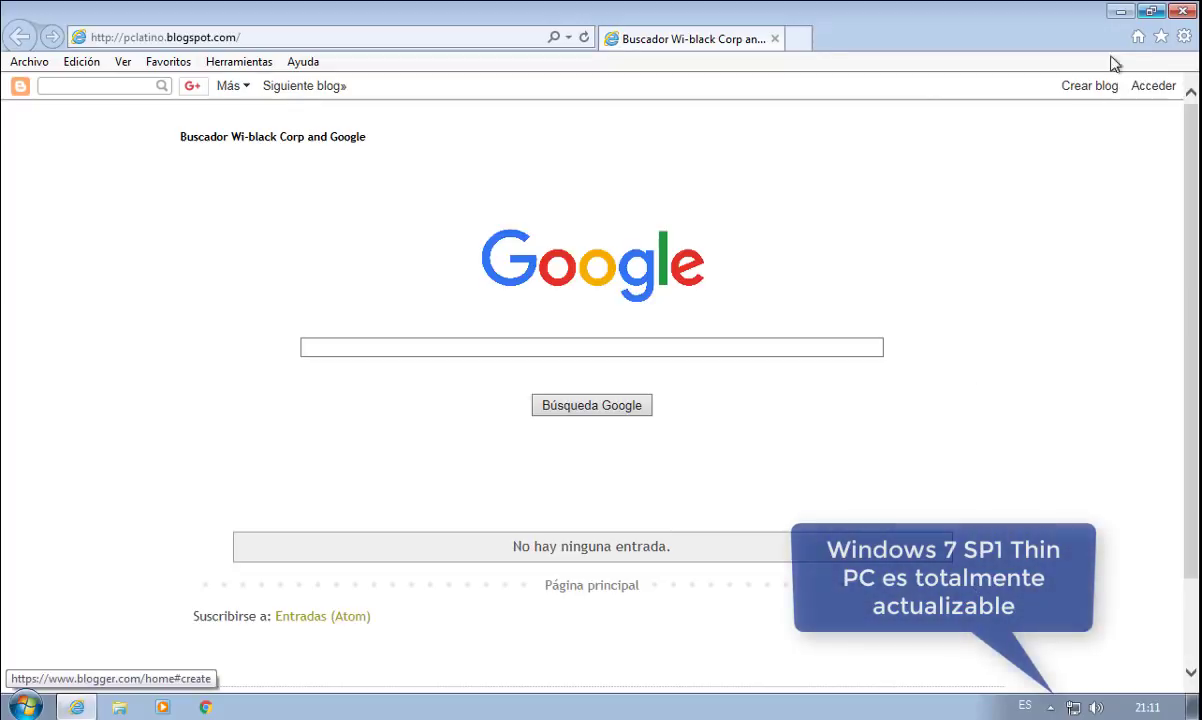
click(1120, 11)
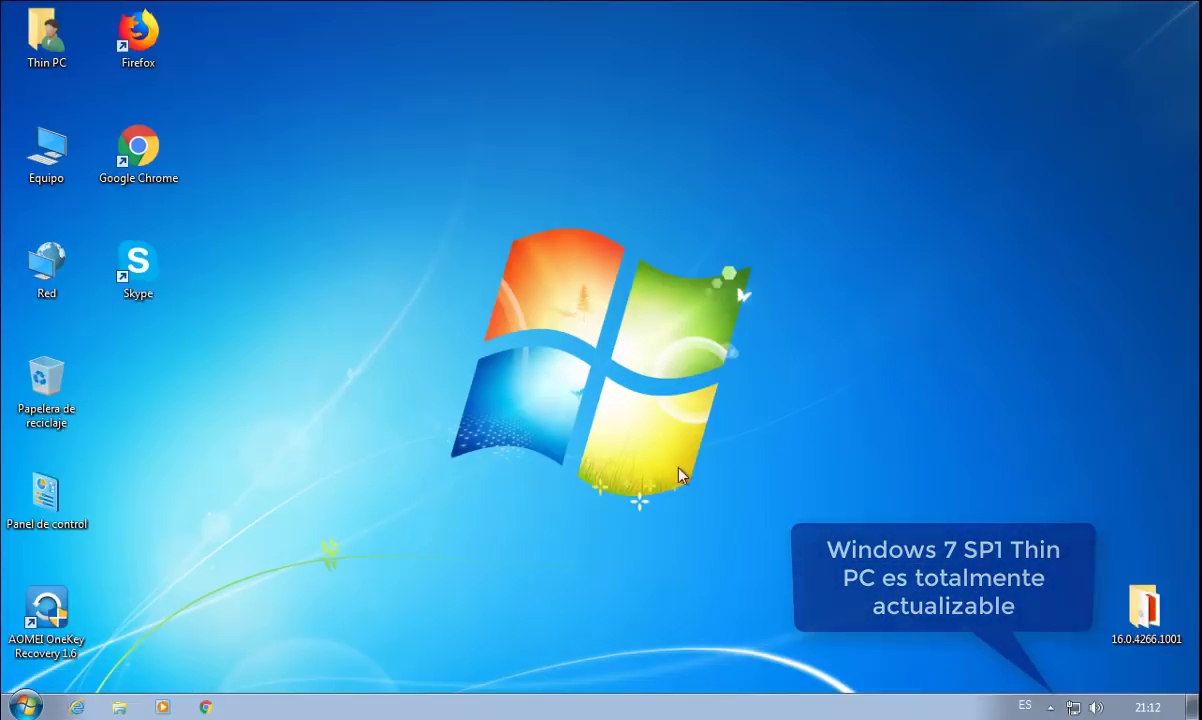
Step: Open Google Chrome and go to youtube.com/tecnopcsistemas
click(205, 707)
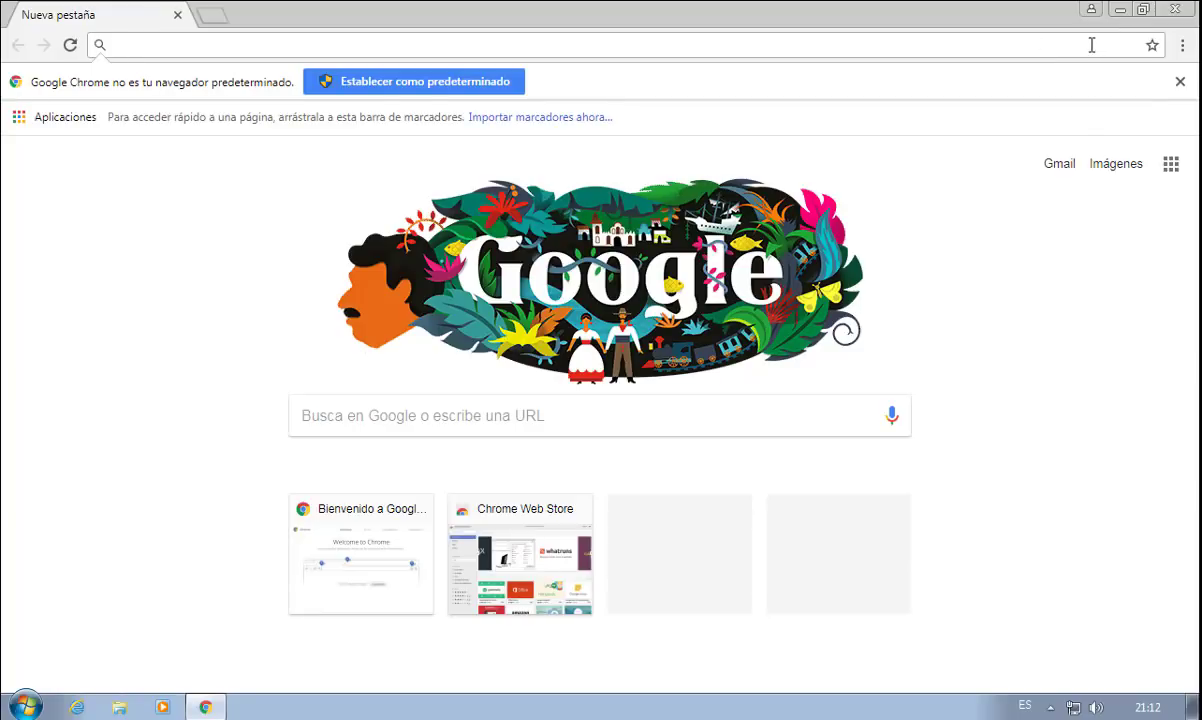
text(youtub)
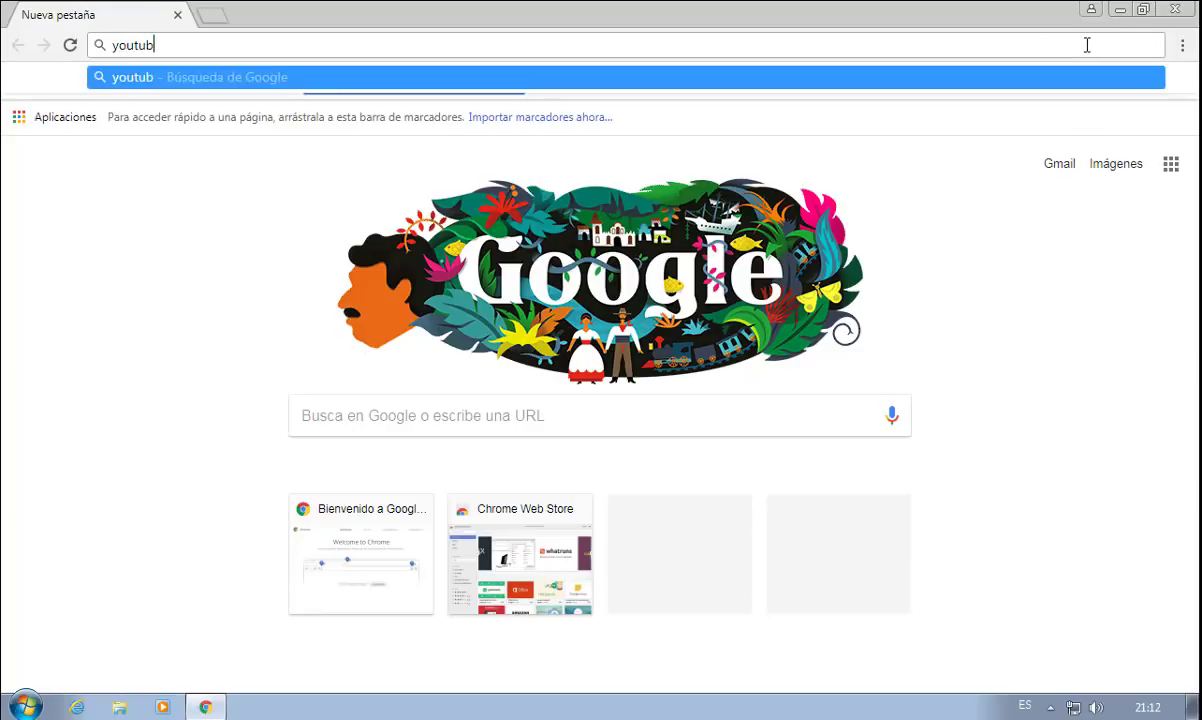
text(e.com)
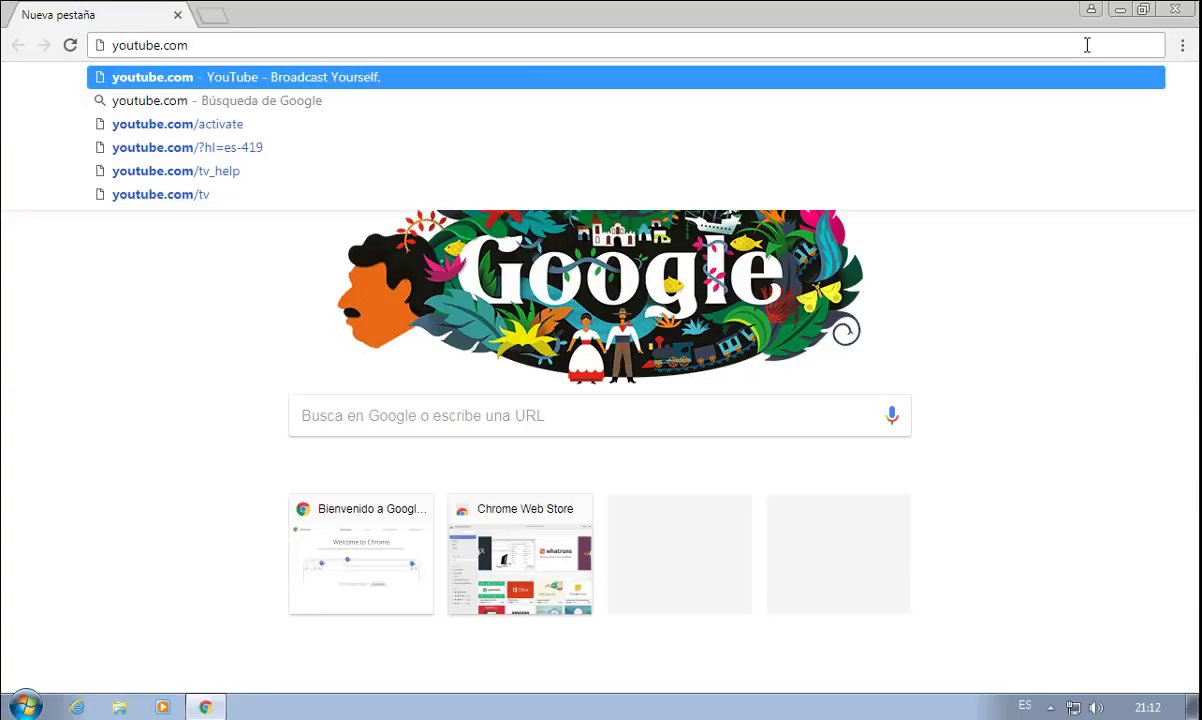
text(/user/t)
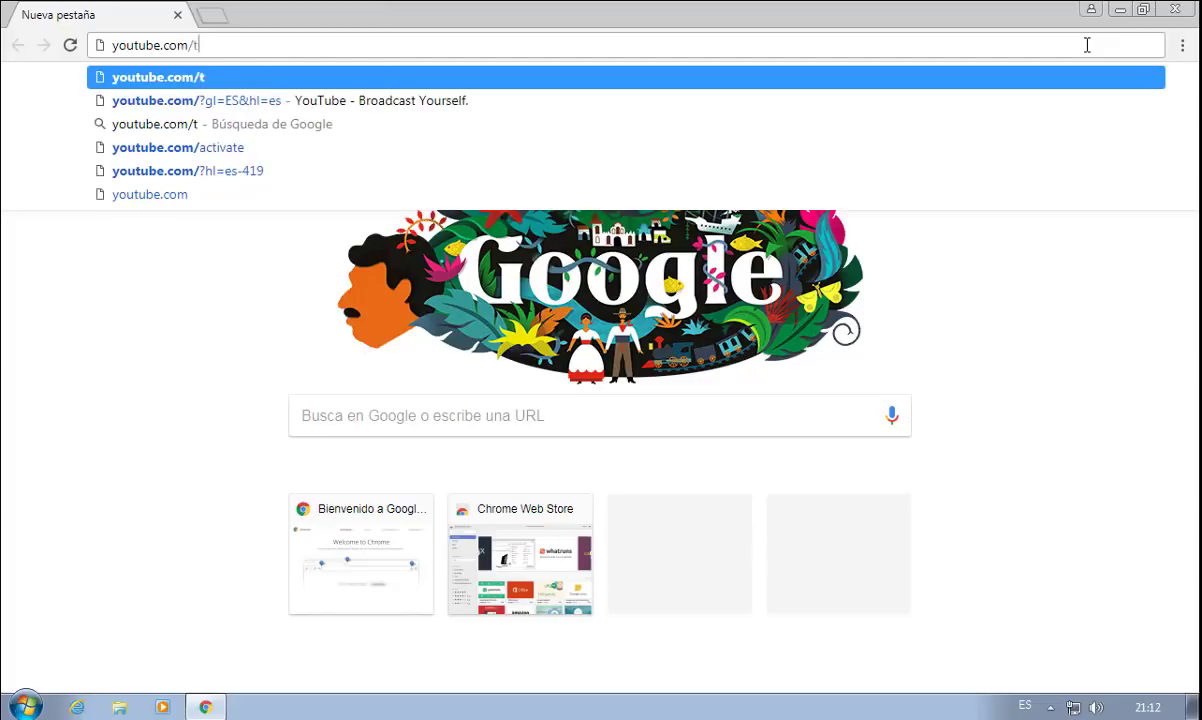
text(ecnopcsistemas)
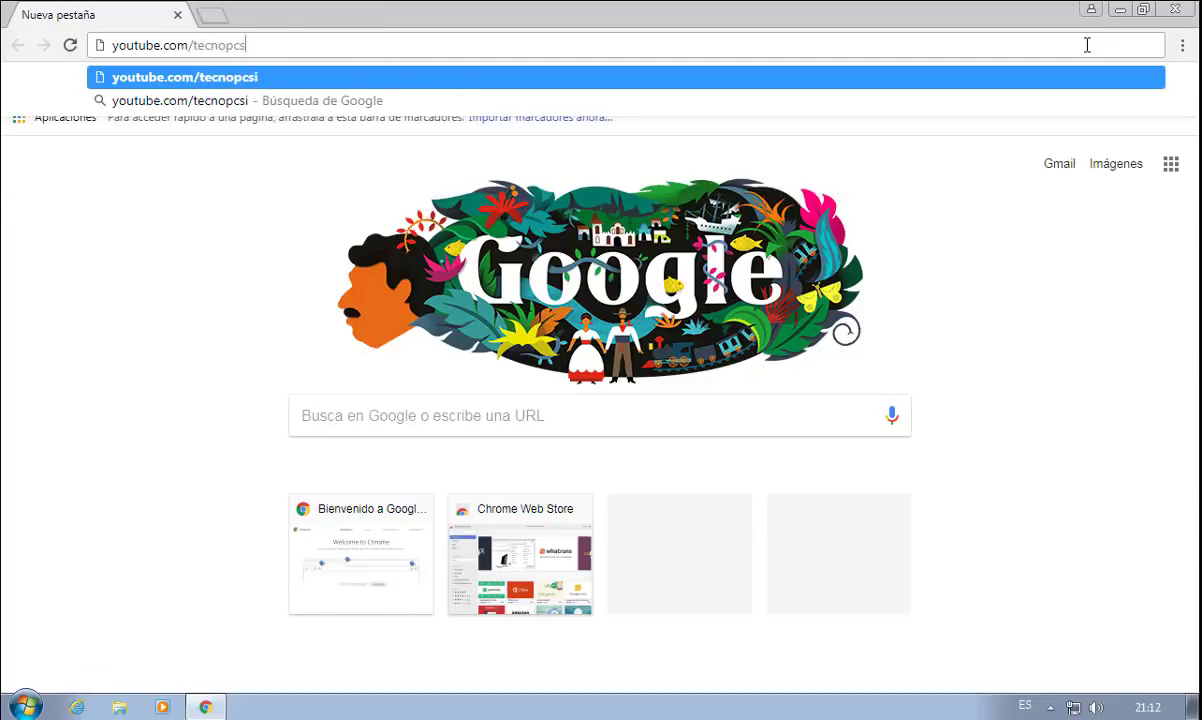
key(Return)
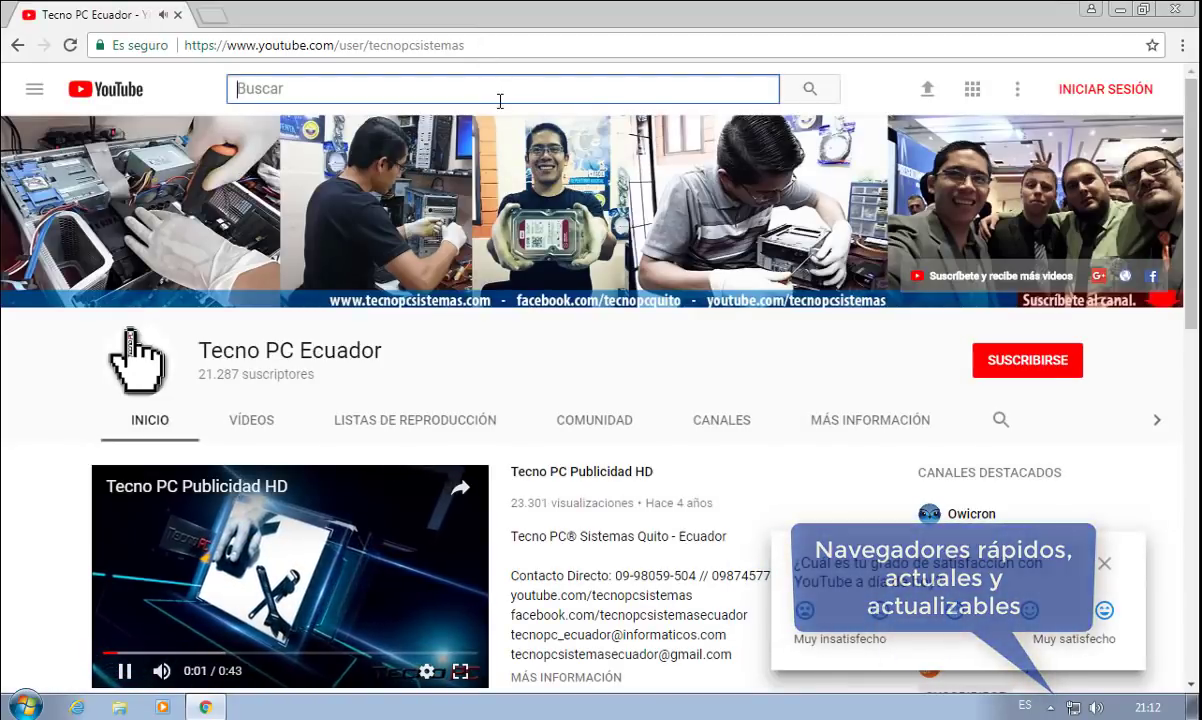
Step: Pause the channel's featured video and look through the channel's list of uploaded videos
click(126, 672)
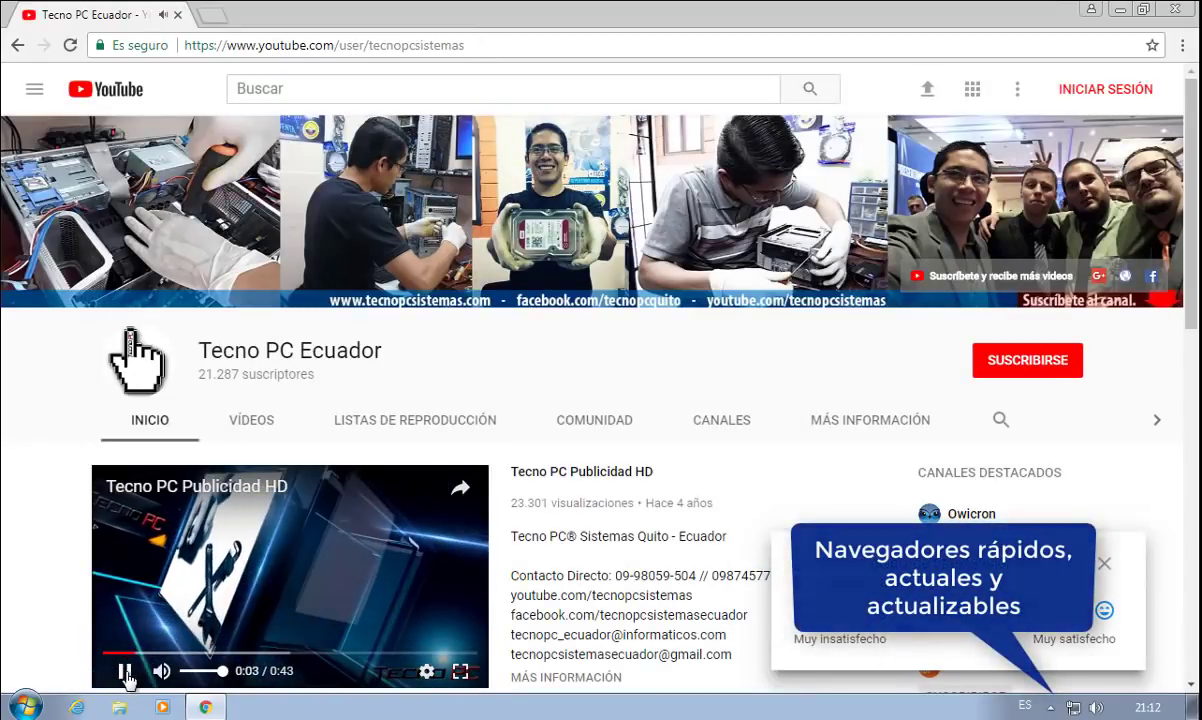
scroll(535, 568, down, 2)
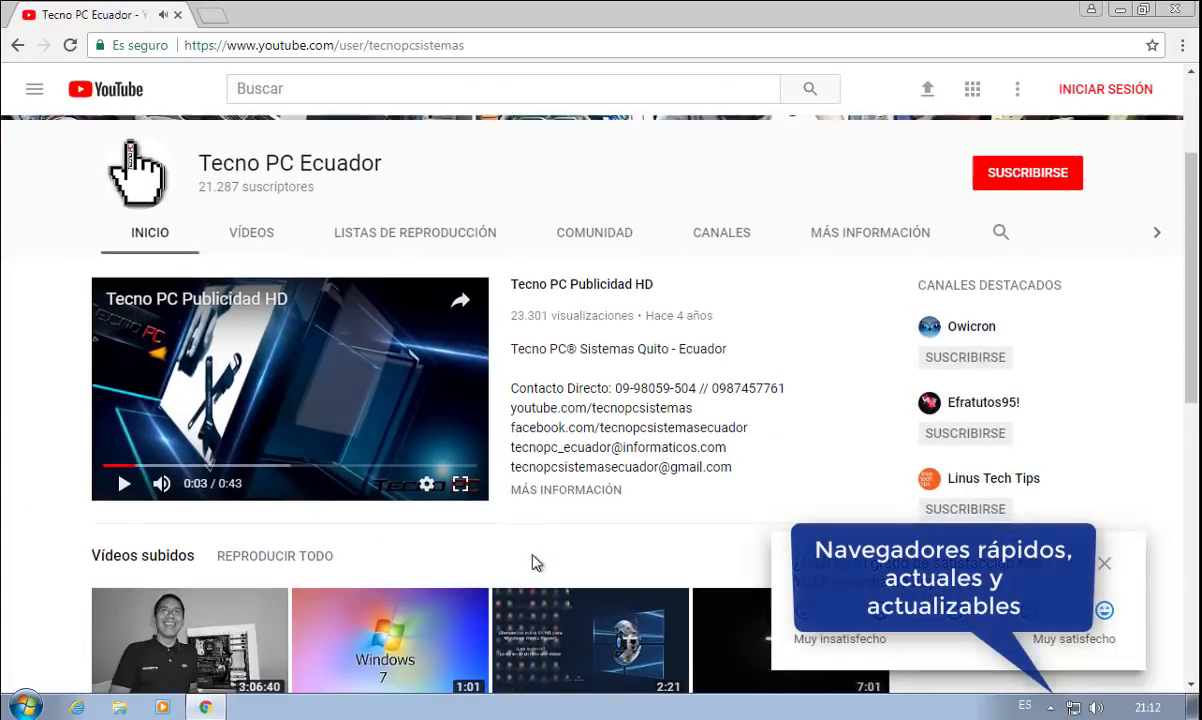
click(258, 235)
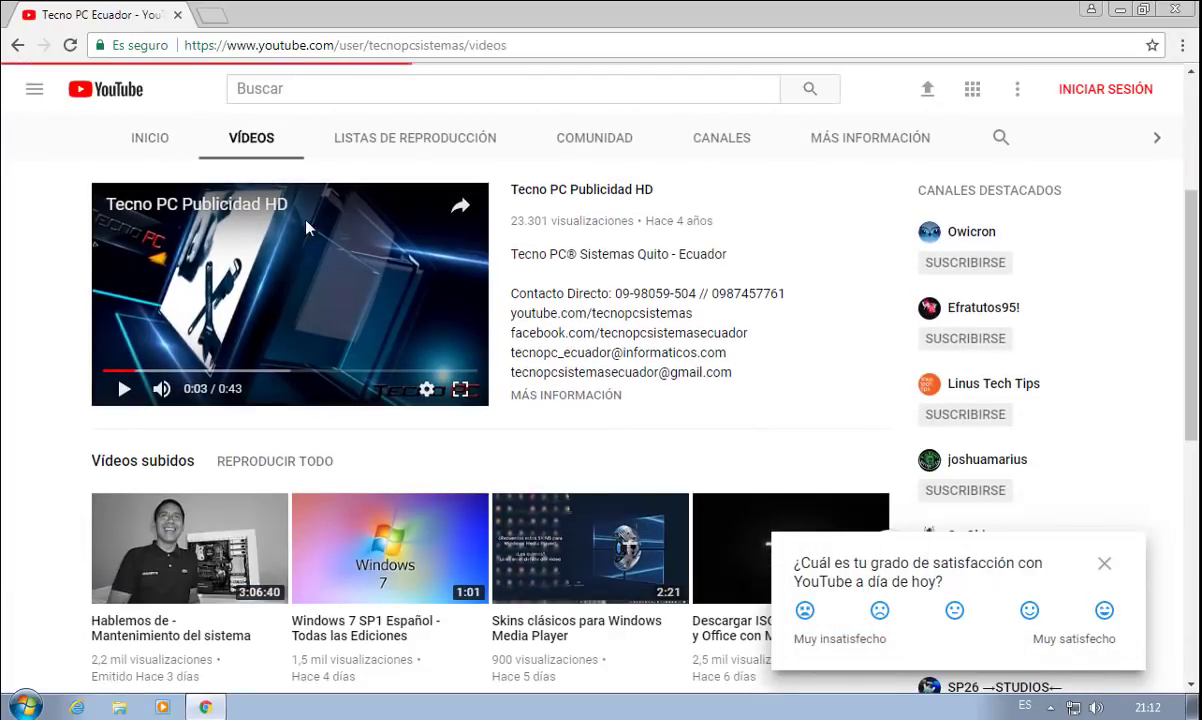
scroll(421, 331, down, 7)
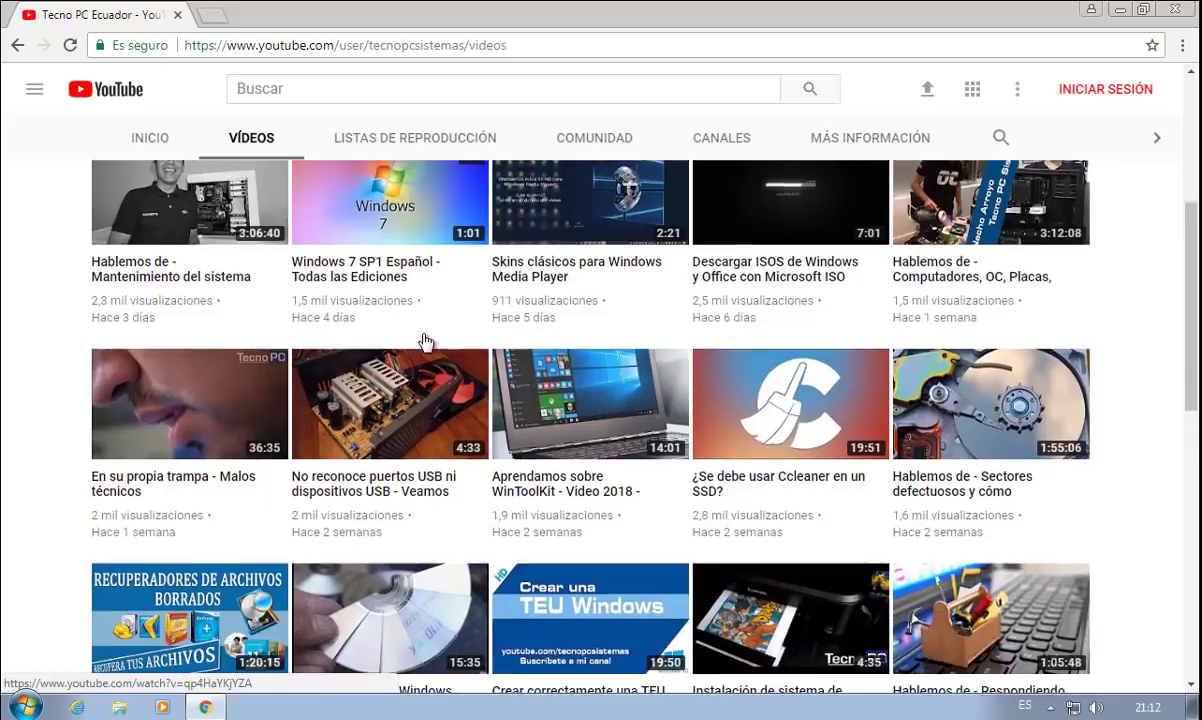
scroll(426, 343, down, 12)
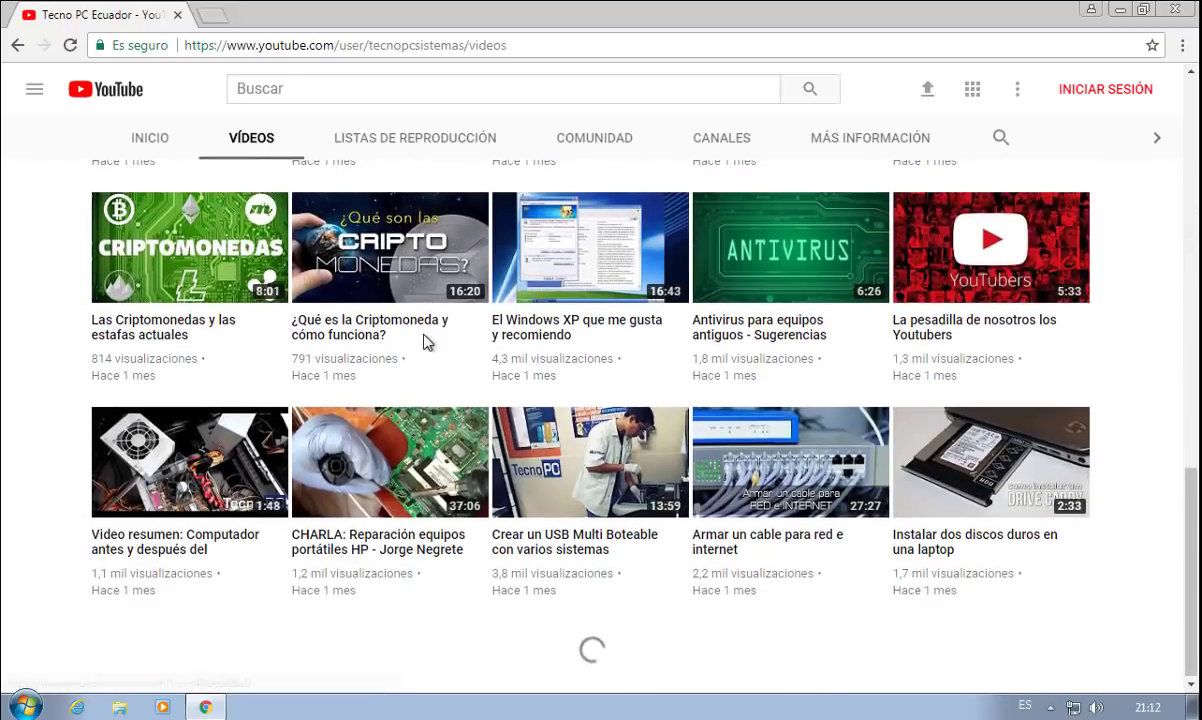
scroll(617, 456, down, 5)
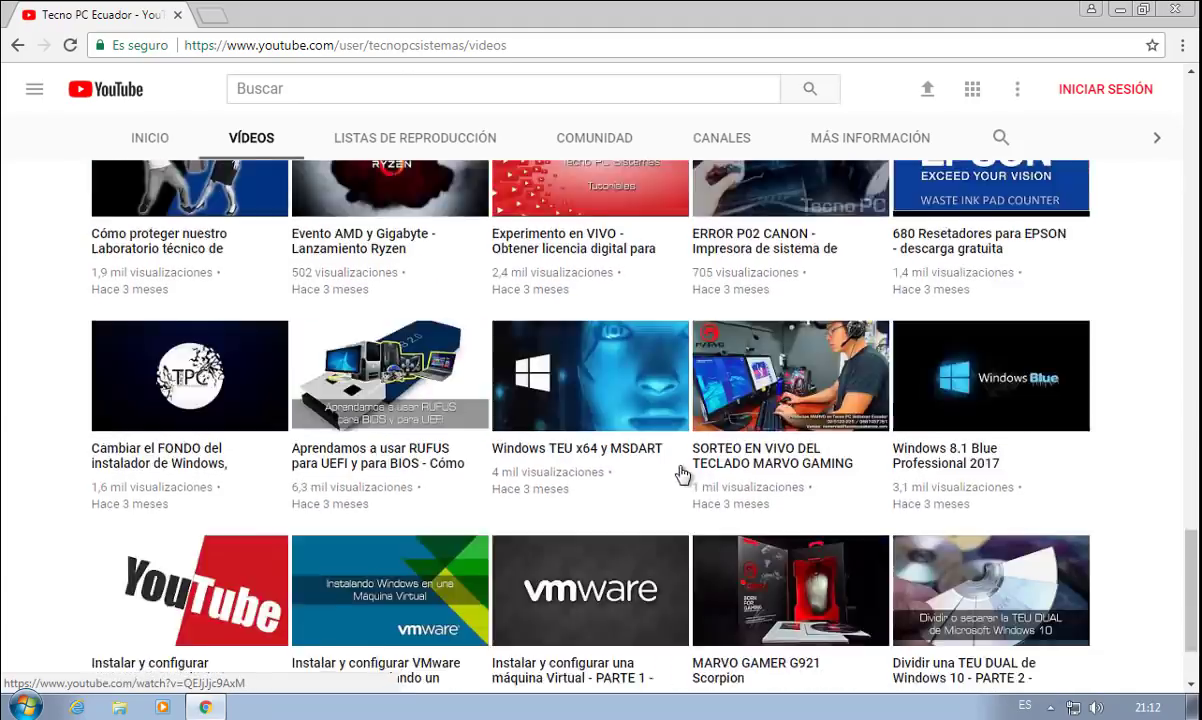
Step: Close Chrome, then open Firefox, decline making it the default browser, and close it
click(1177, 11)
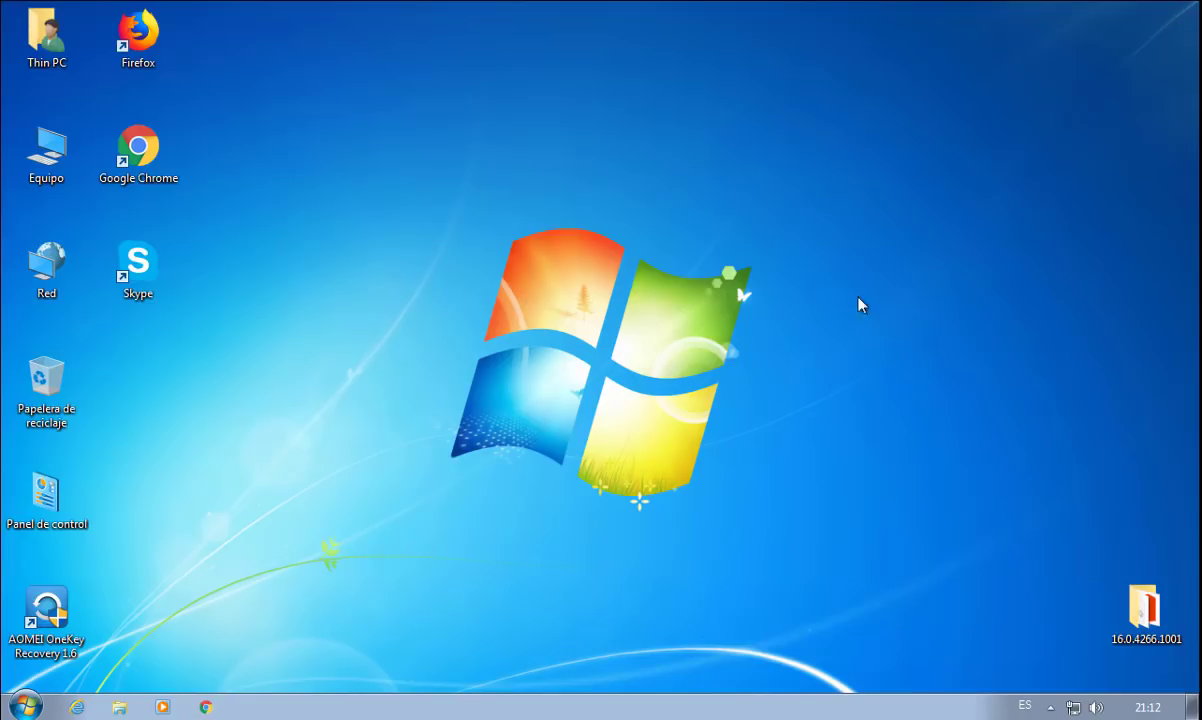
double_click(152, 56)
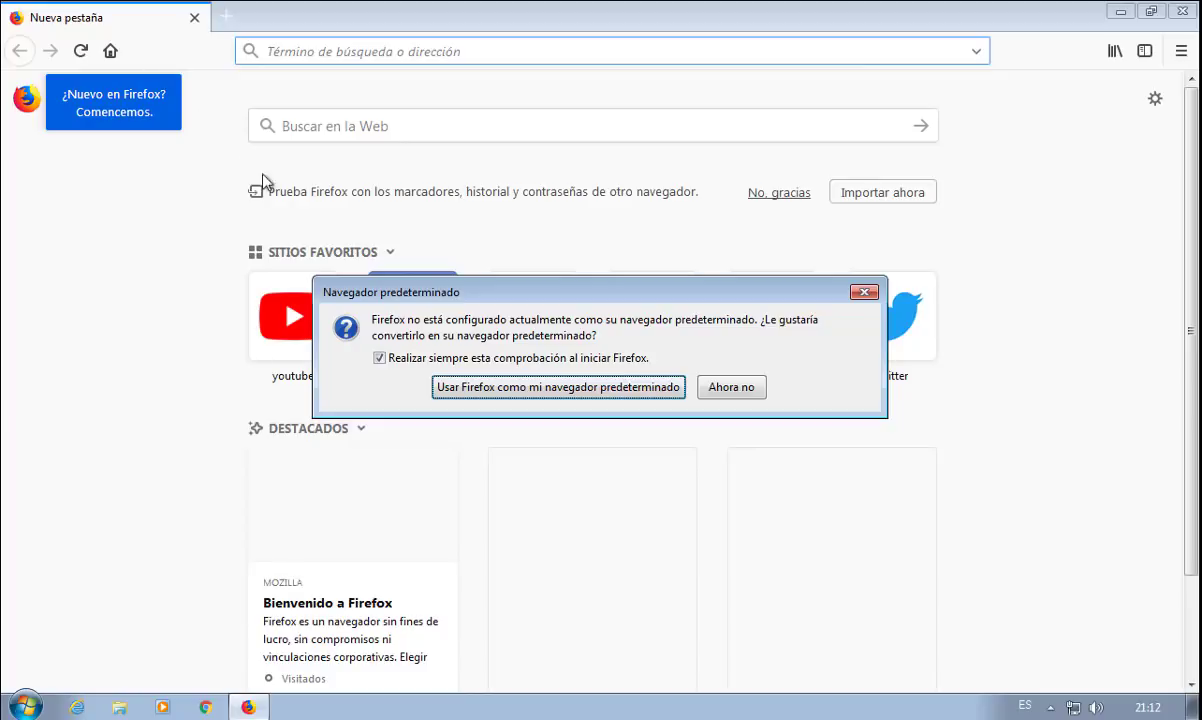
click(724, 388)
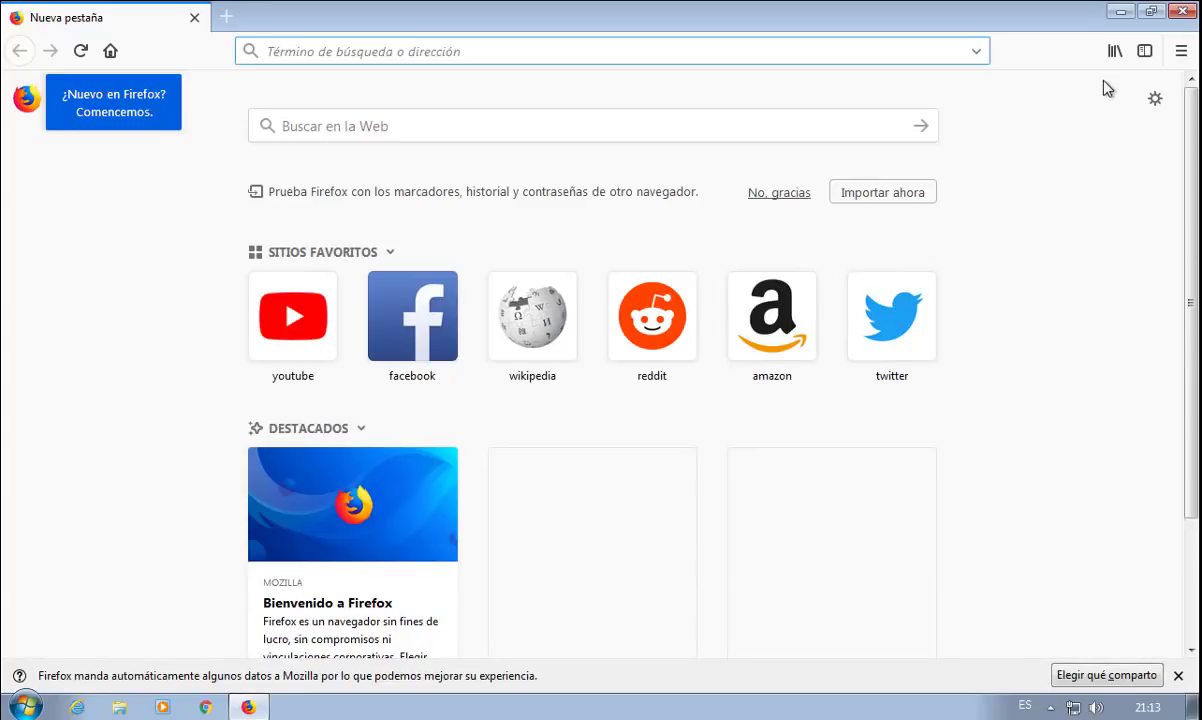
click(1183, 12)
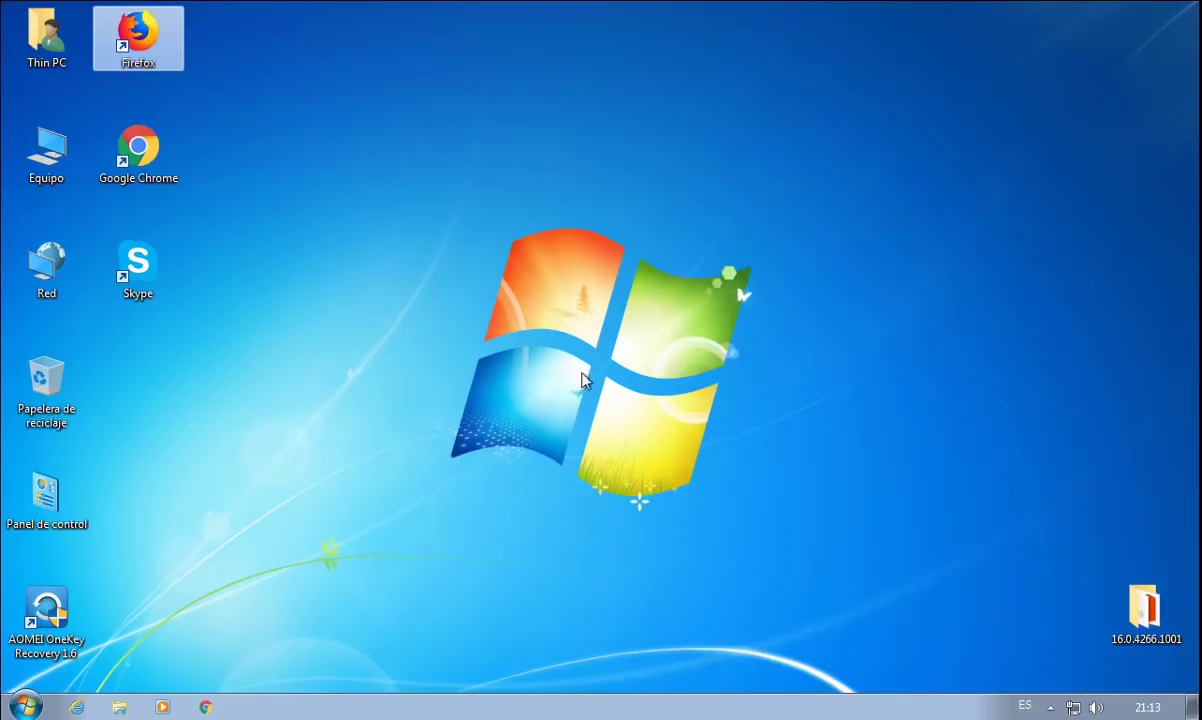
Step: Open the Control Panel to view all of its items and close it again
click(529, 412)
double_click(50, 490)
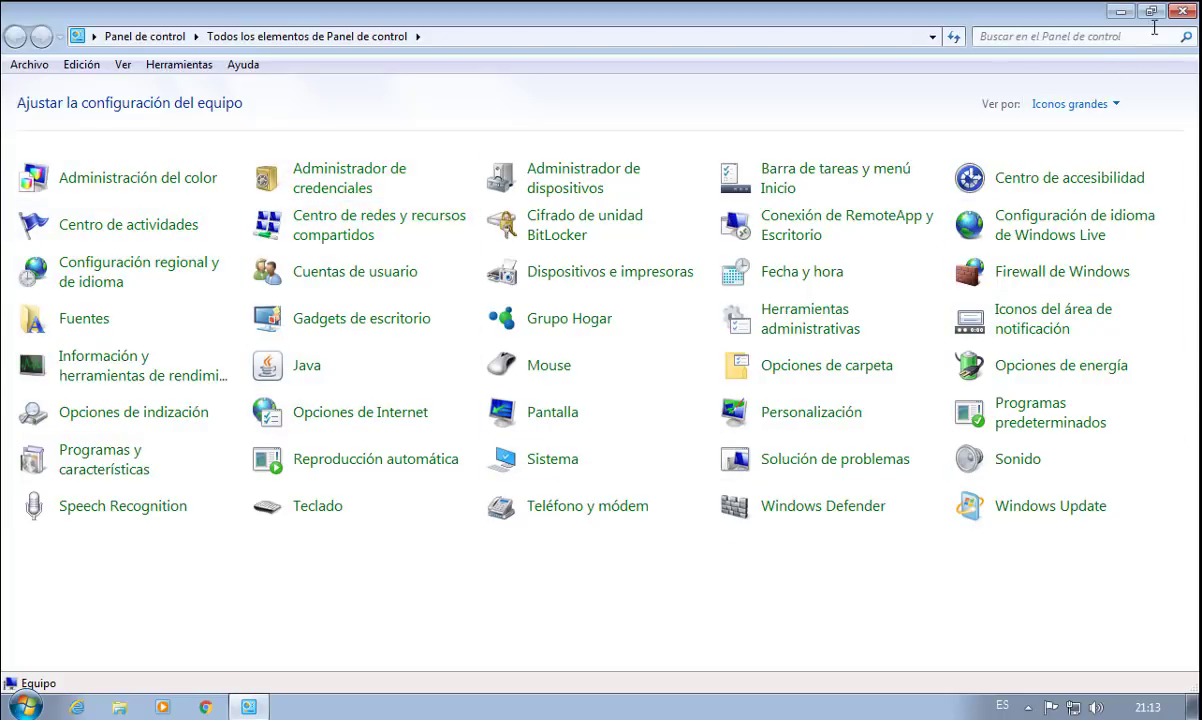
click(1180, 12)
click(531, 461)
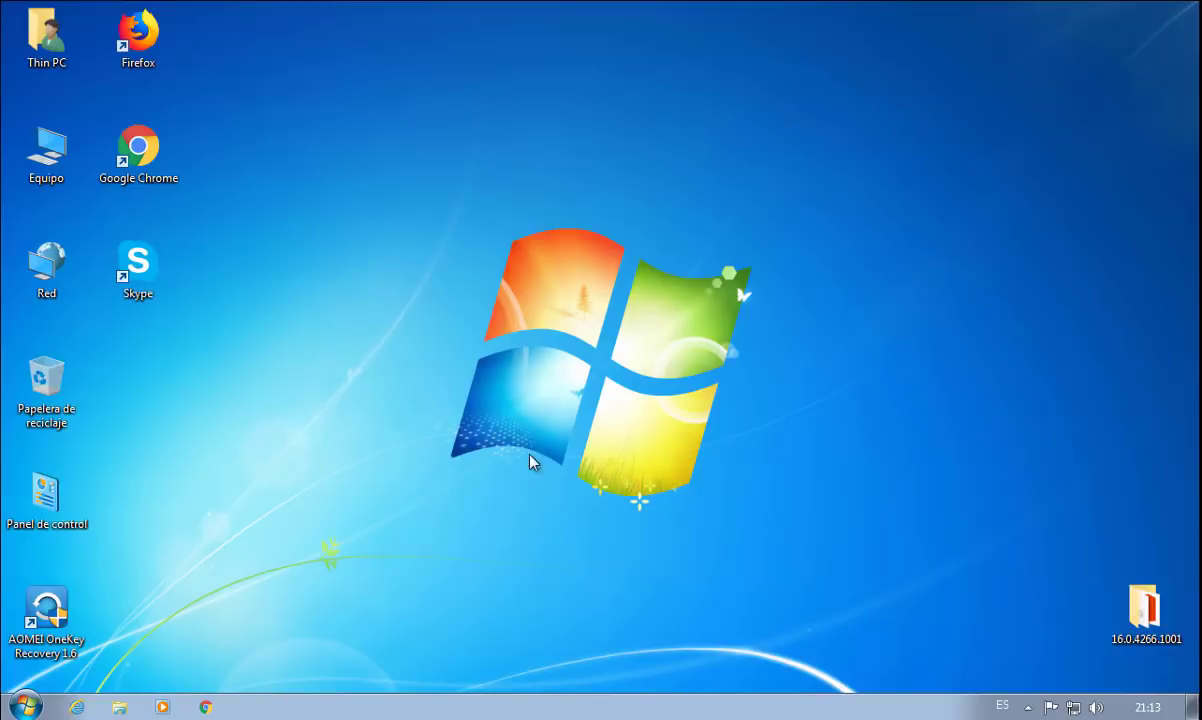
Step: View the full list of installed programs and dismiss it
click(26, 707)
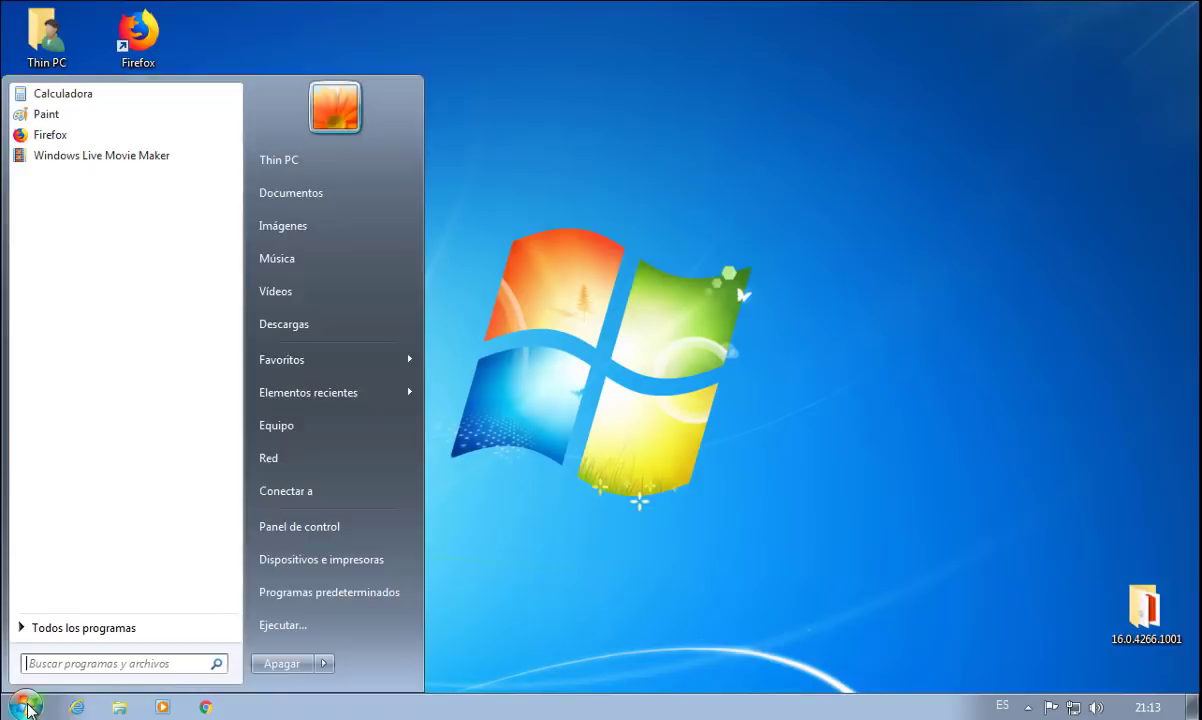
click(118, 630)
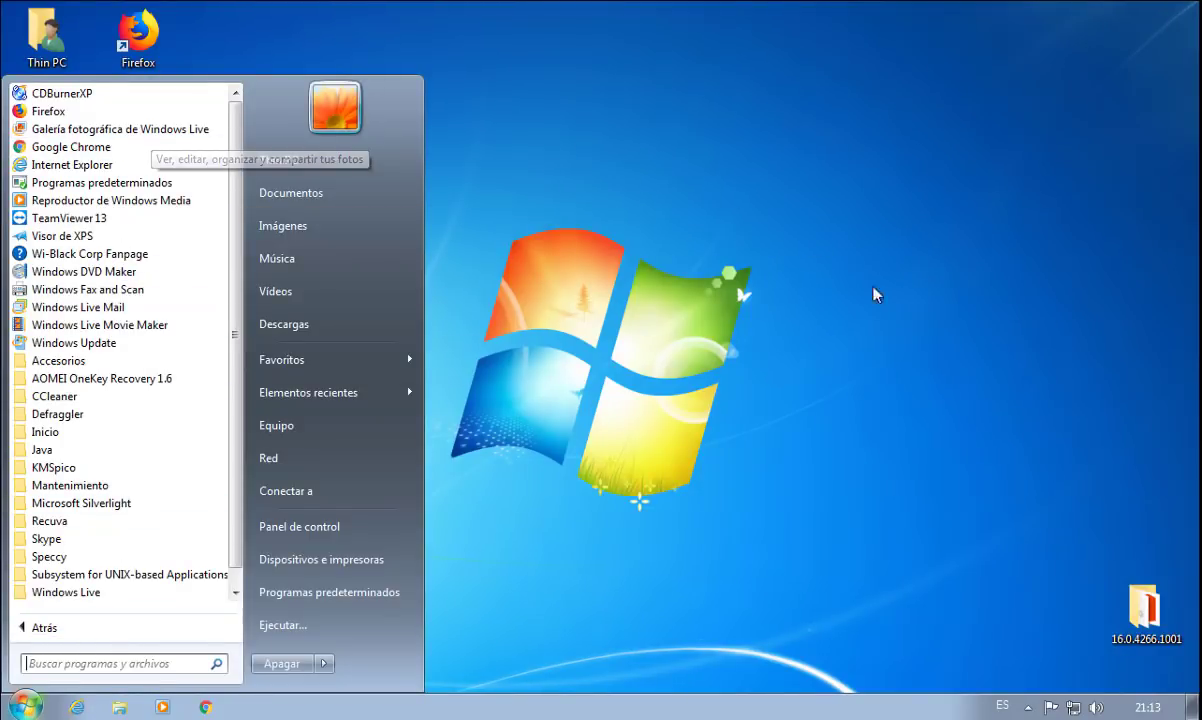
click(891, 434)
Step: Run the Office setup application from the desktop folder 16.0.4266.1001
double_click(1133, 618)
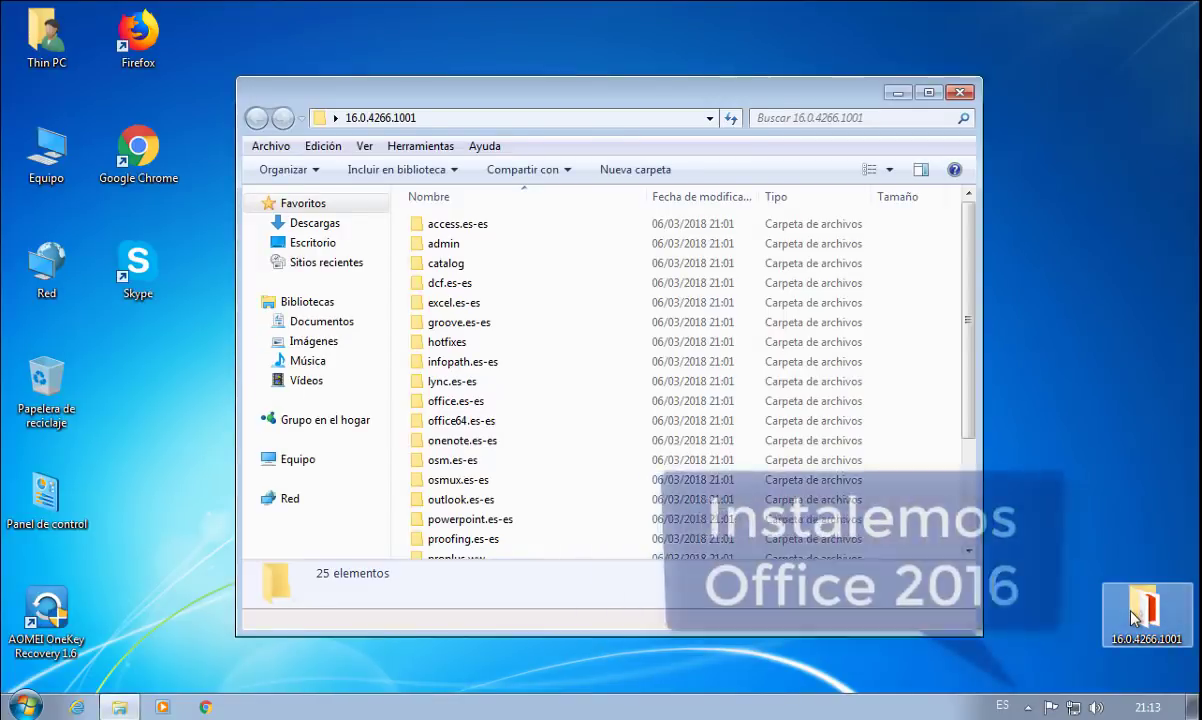
scroll(553, 467, down, 3)
double_click(443, 548)
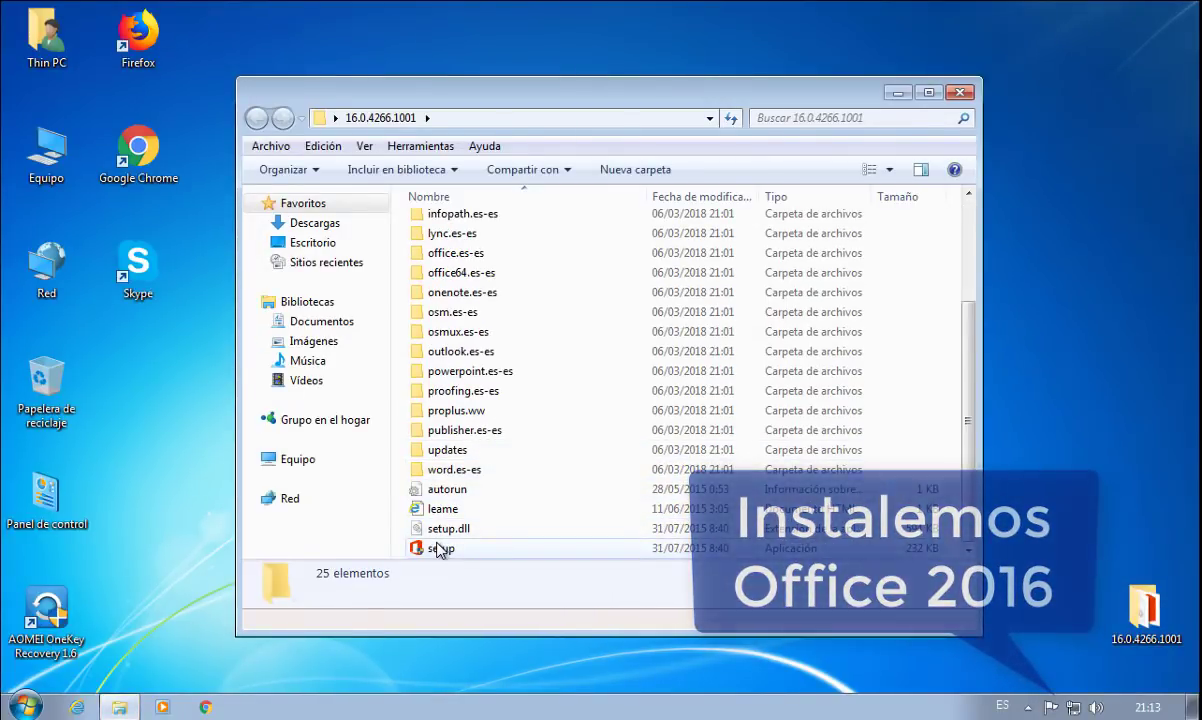
click(691, 411)
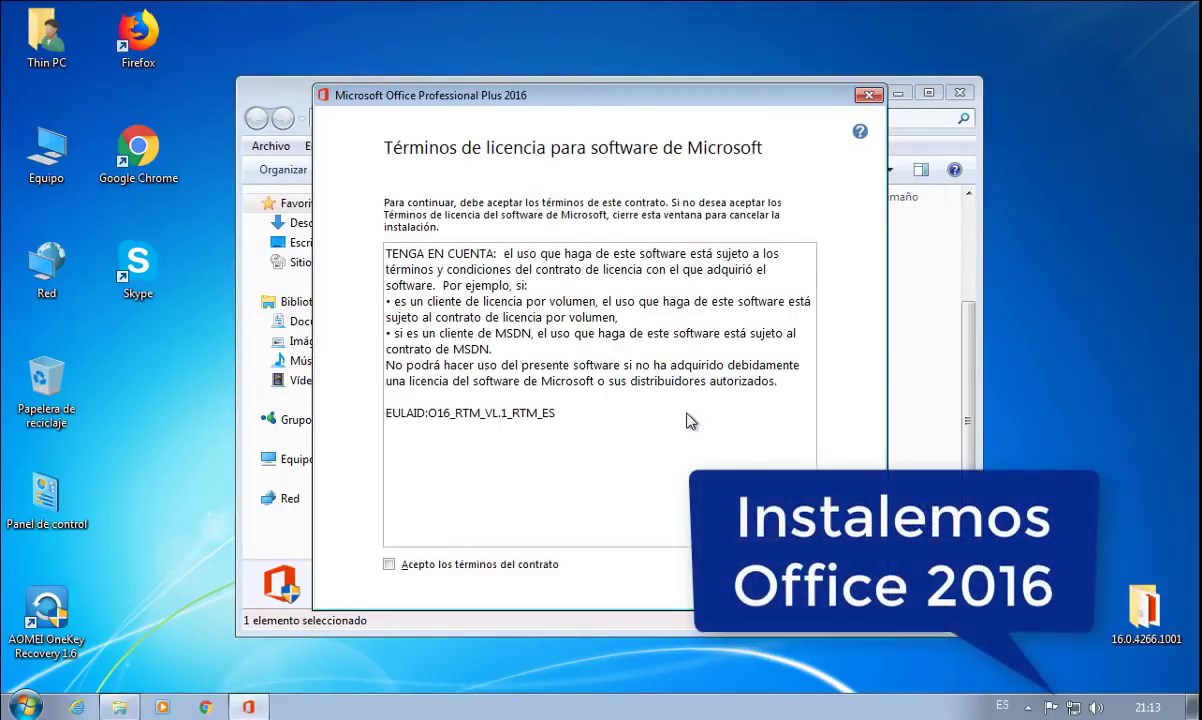
Step: Accept the Microsoft Office Professional Plus 2016 licence terms and choose a customized installation
click(392, 565)
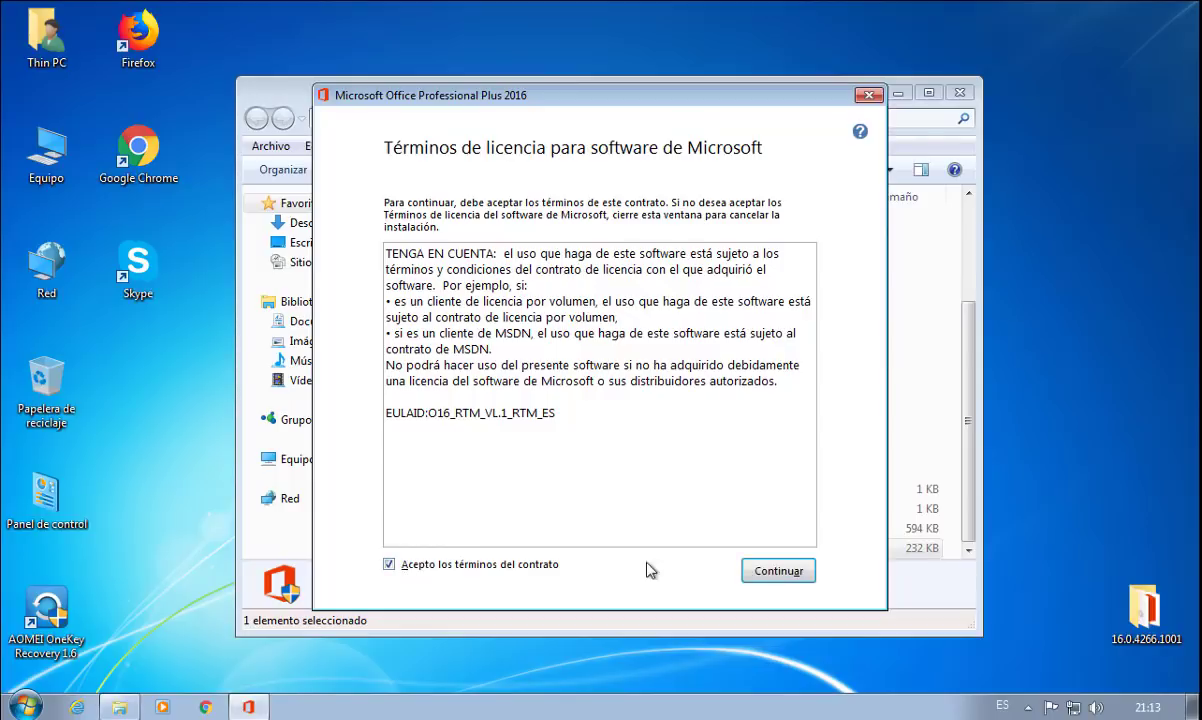
click(782, 571)
click(598, 389)
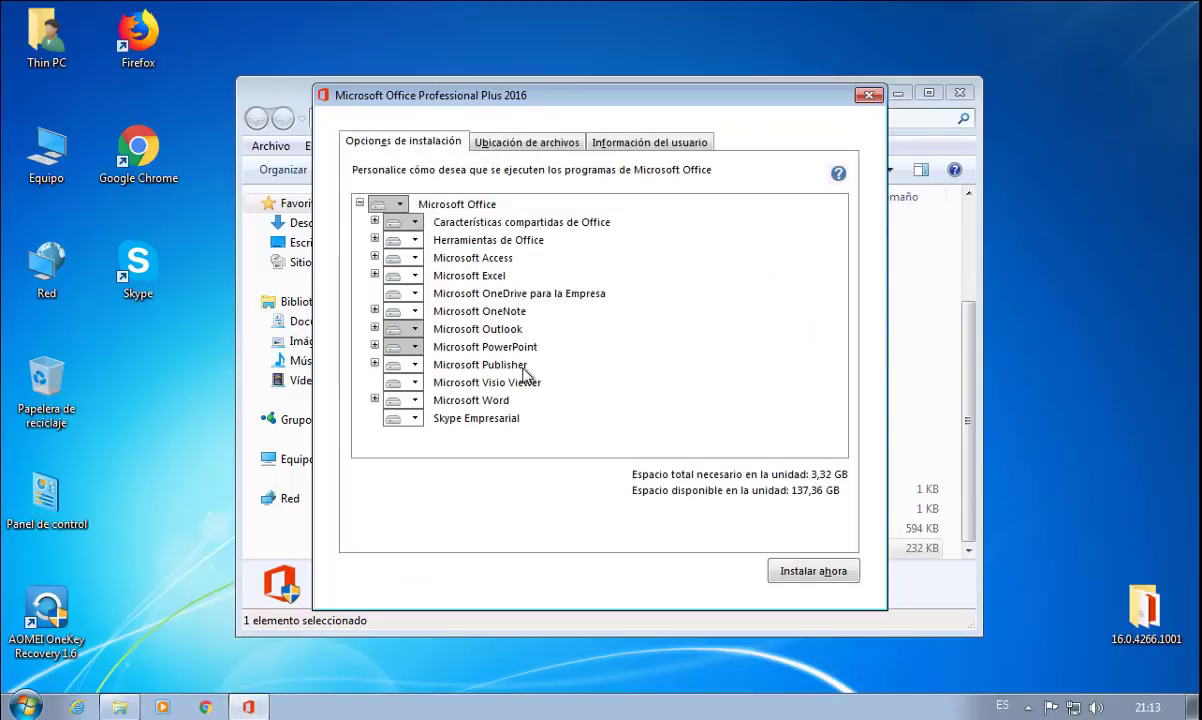
Step: Set all of Microsoft Office to Ejecutar todo desde mi PC, but mark OneNote, OneDrive para la Empresa and Outlook as No disponible
click(400, 204)
click(420, 250)
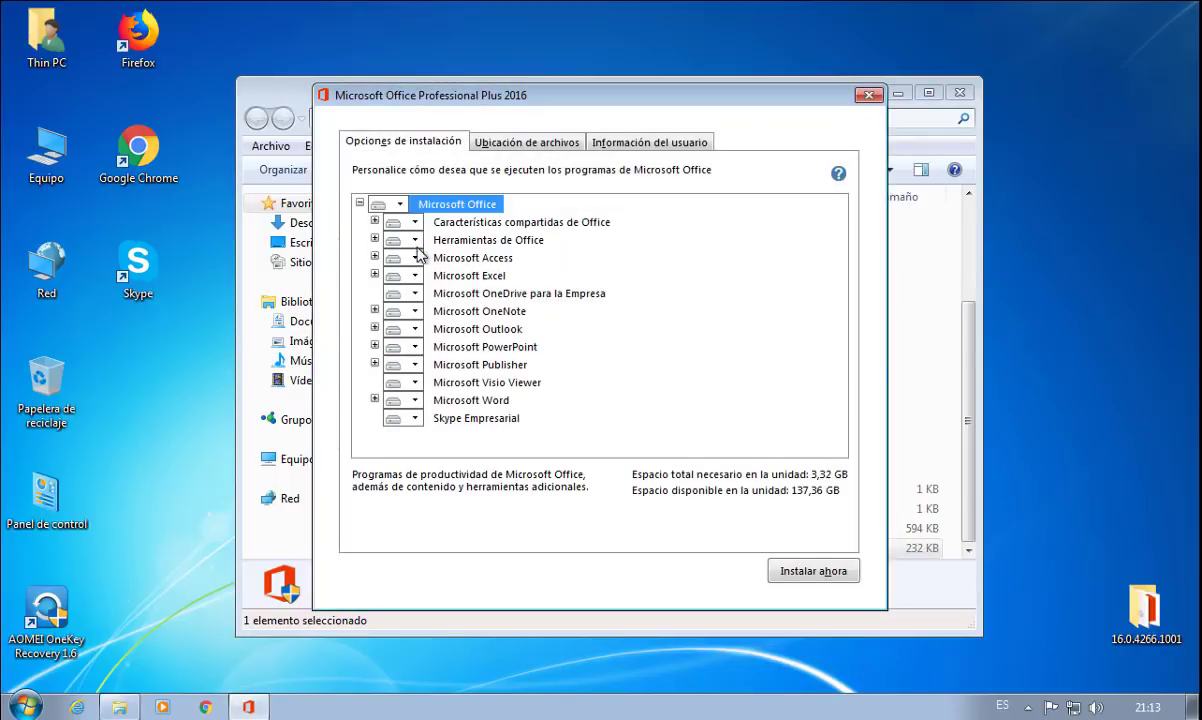
click(418, 313)
click(420, 383)
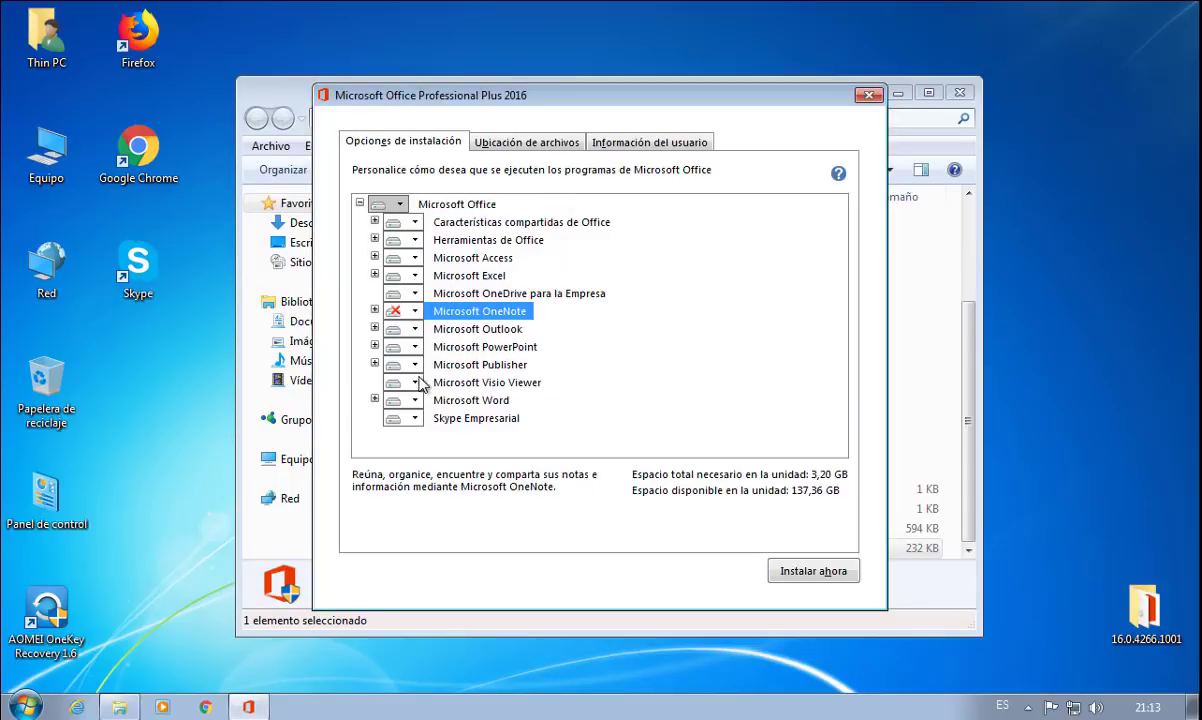
click(415, 294)
click(420, 349)
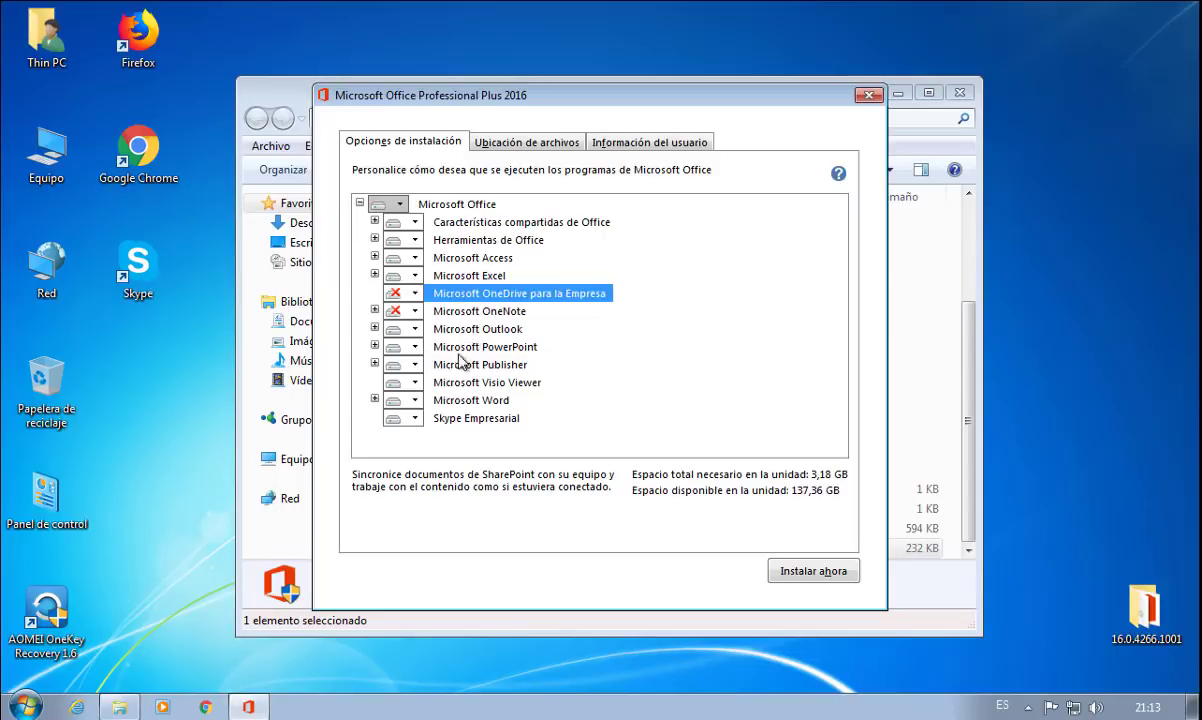
click(415, 329)
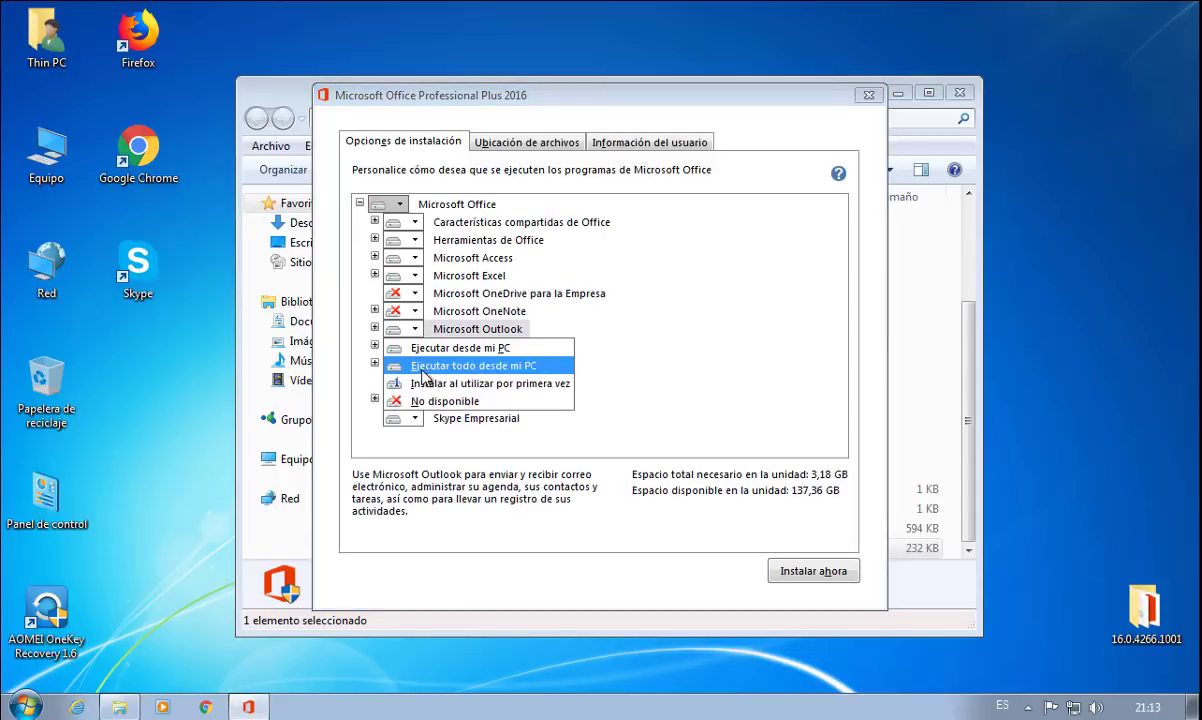
click(426, 403)
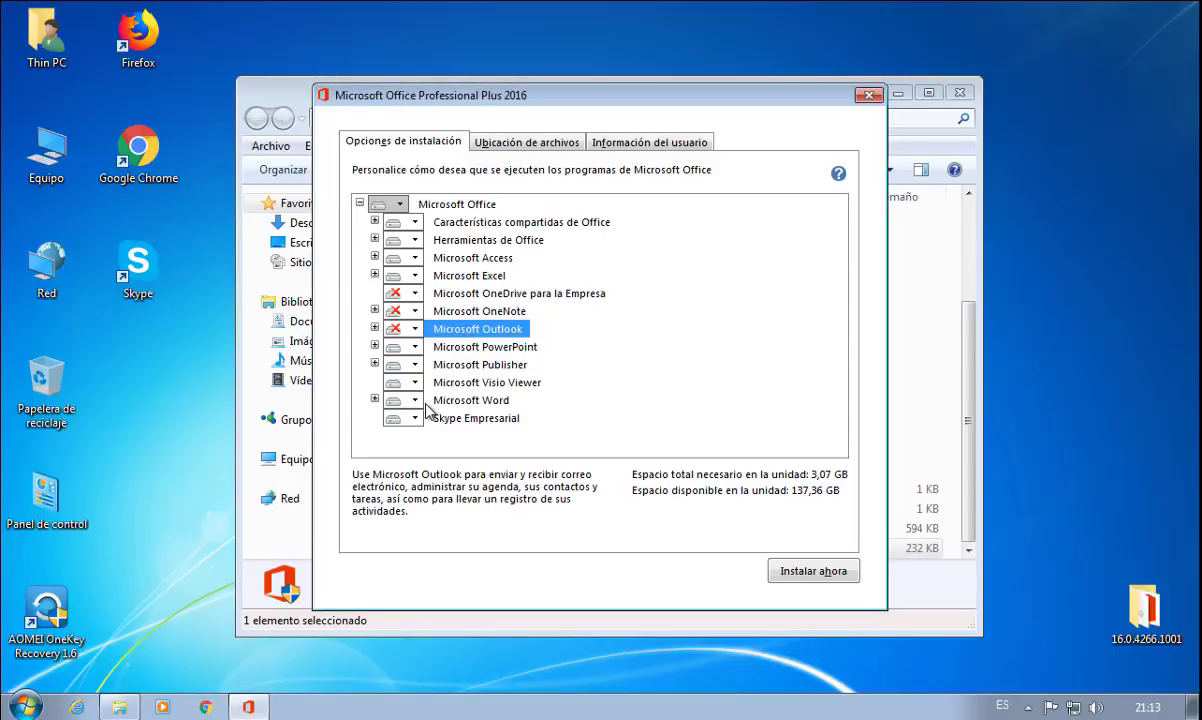
Step: Install Office with the chosen components, closing the setup folder meanwhile and the installer once it finishes
click(808, 568)
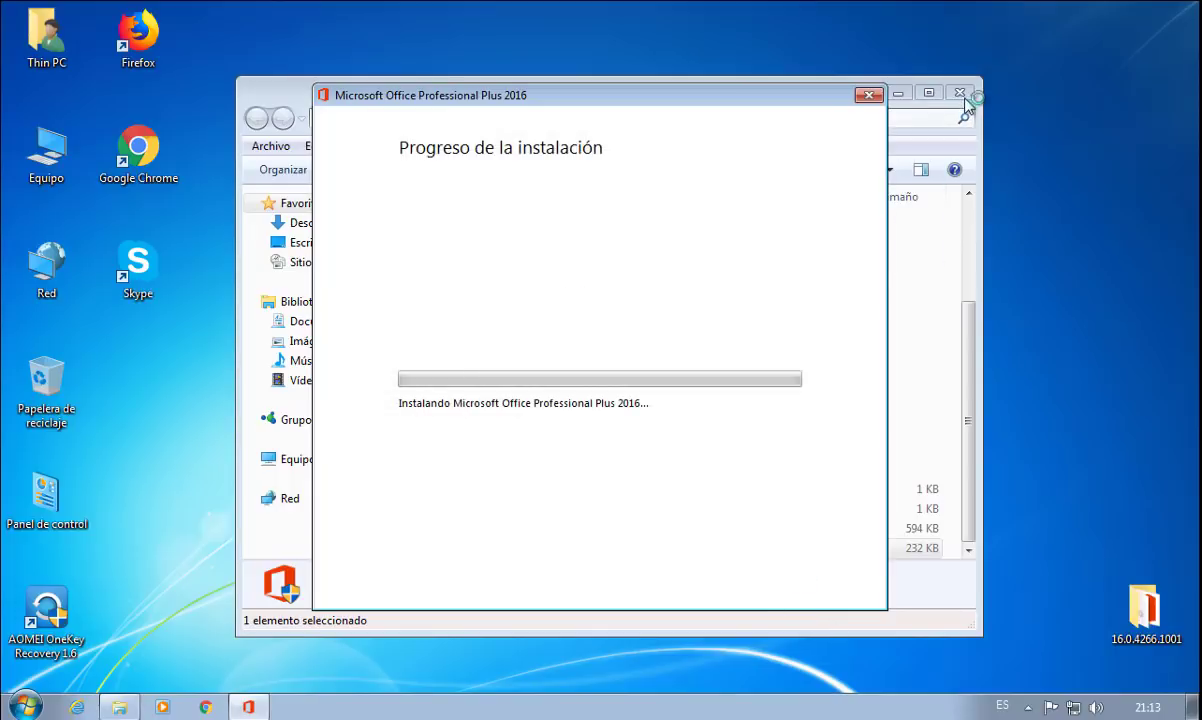
click(963, 95)
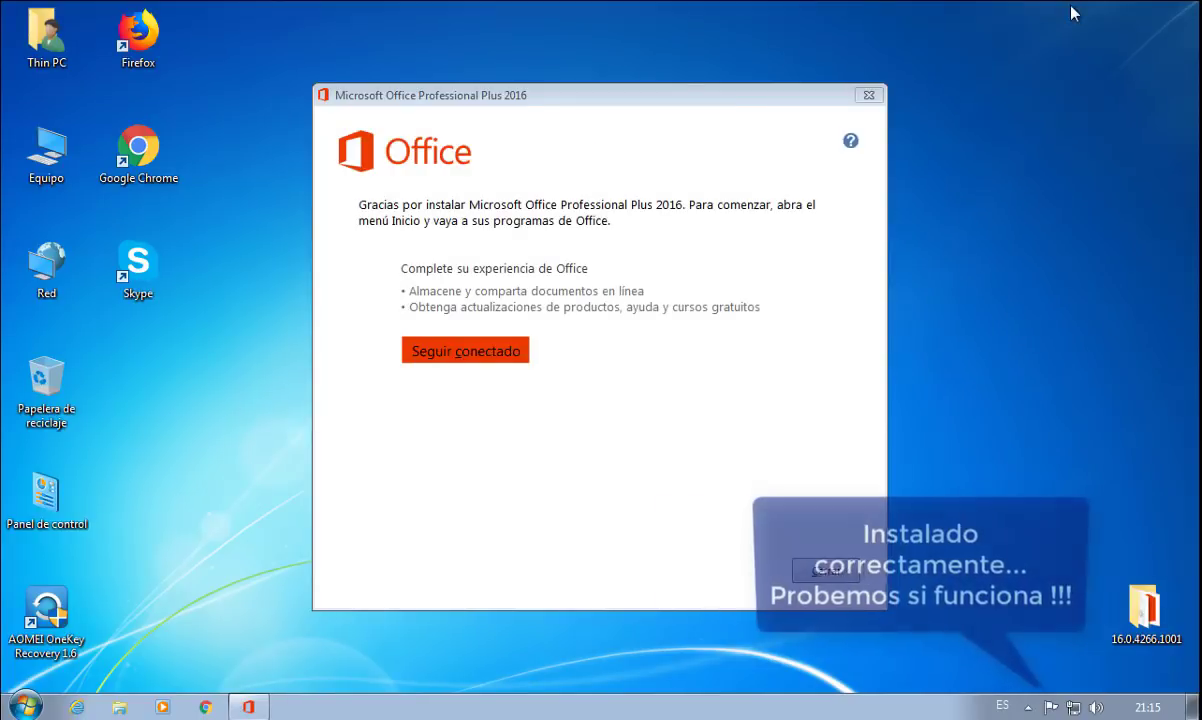
click(828, 574)
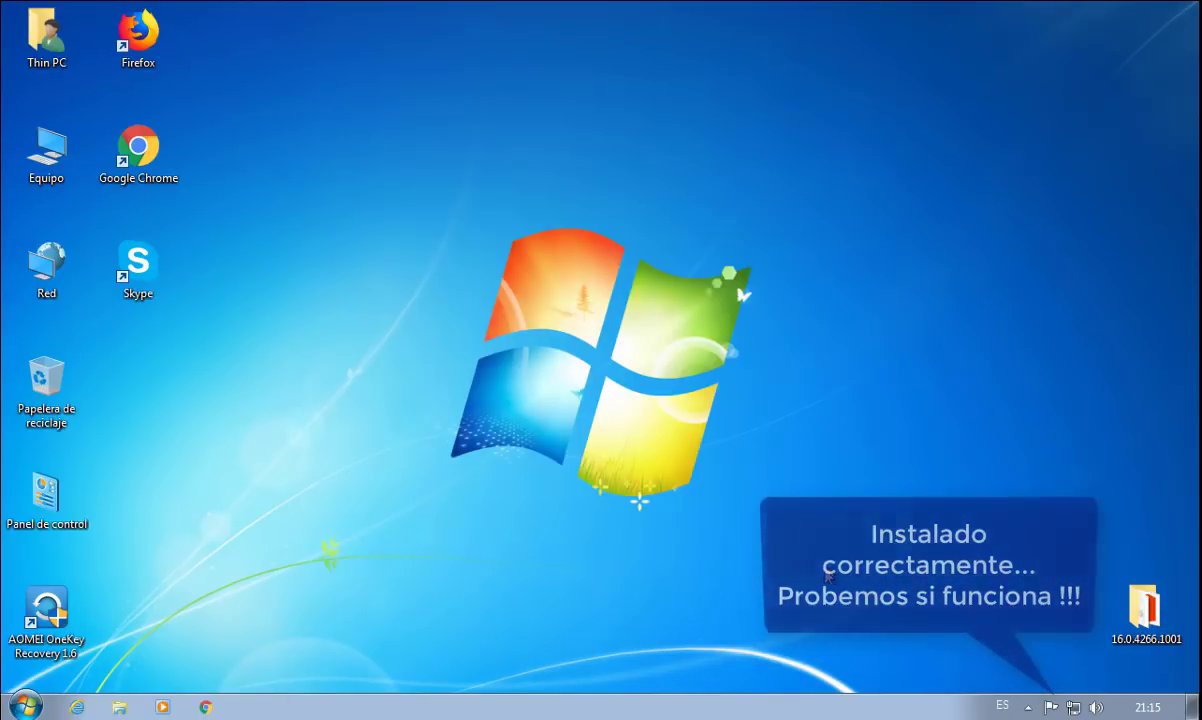
Step: Open Word 2016 with a blank document and accept the first-run option Instalar solo actualizaciones
click(26, 706)
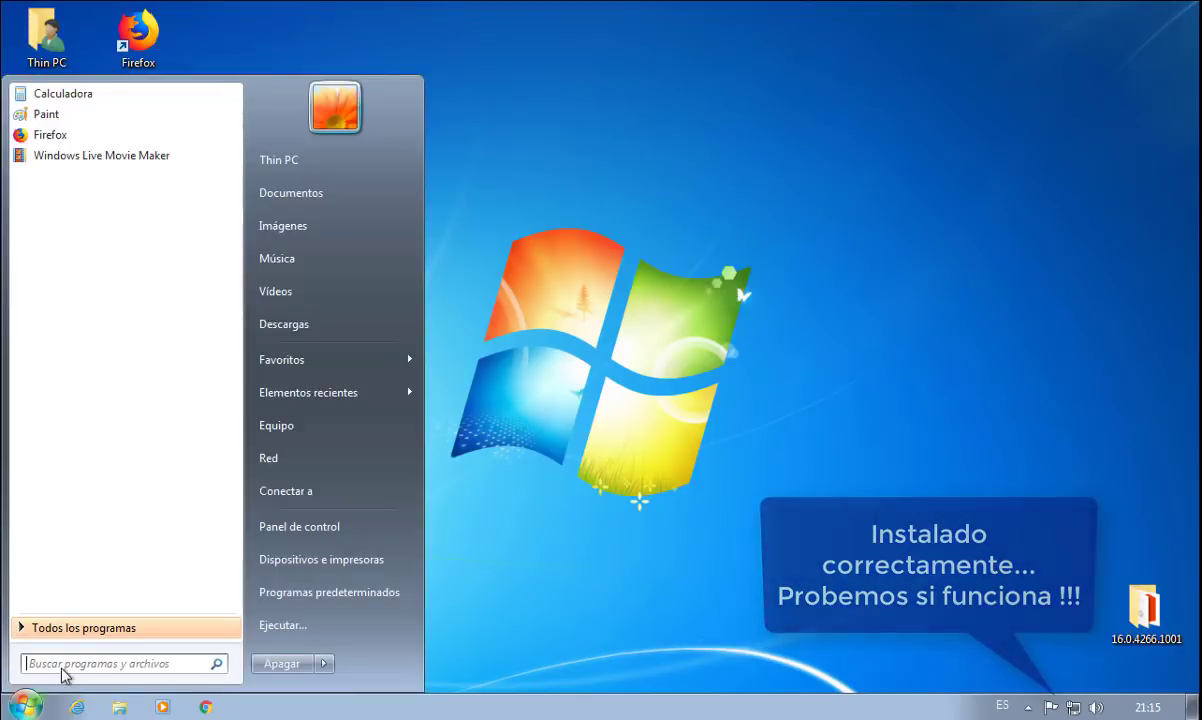
click(104, 627)
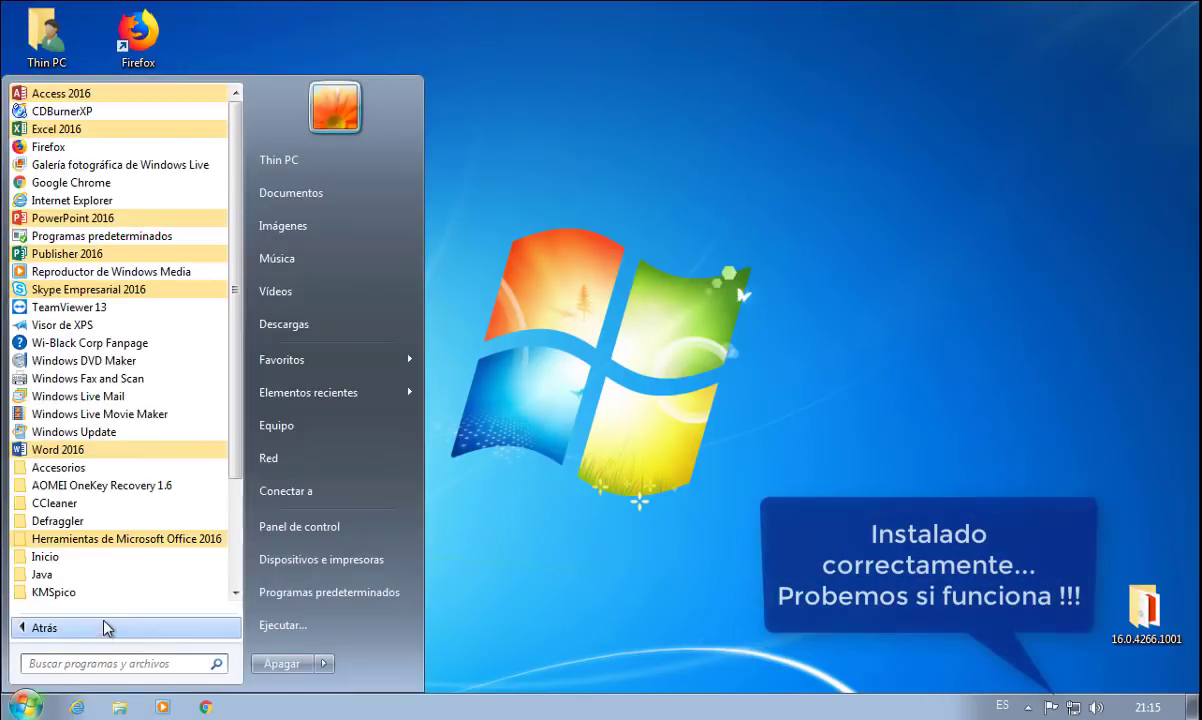
click(88, 450)
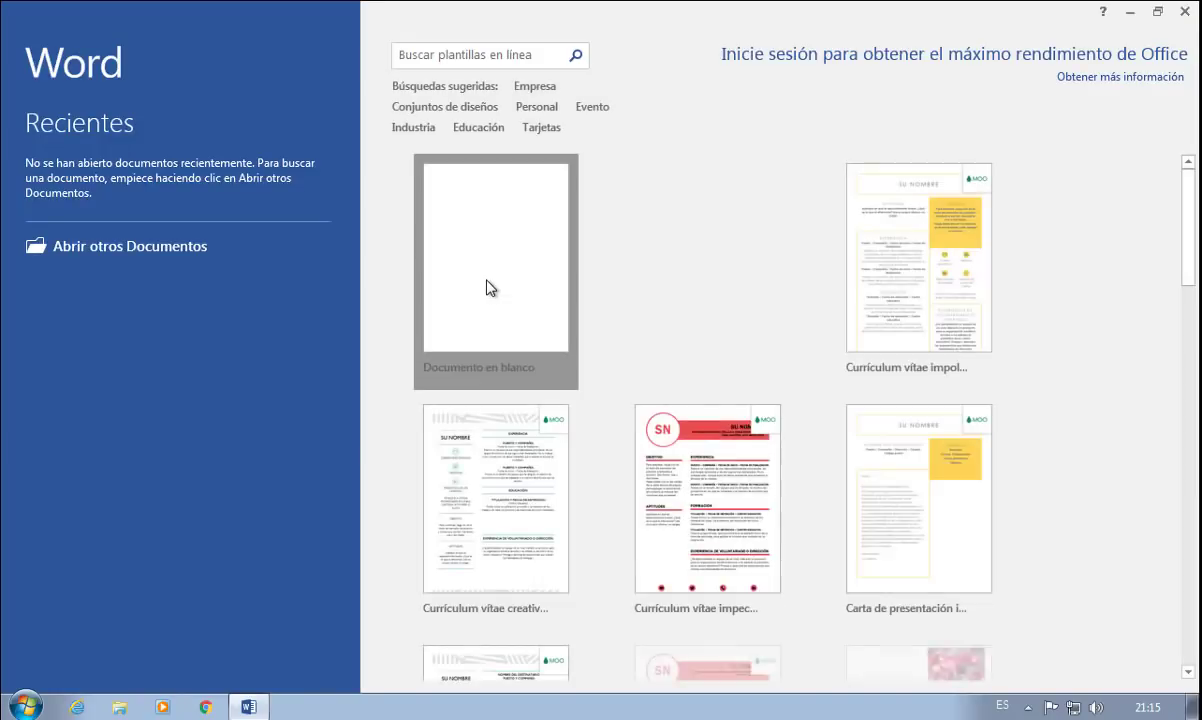
click(489, 288)
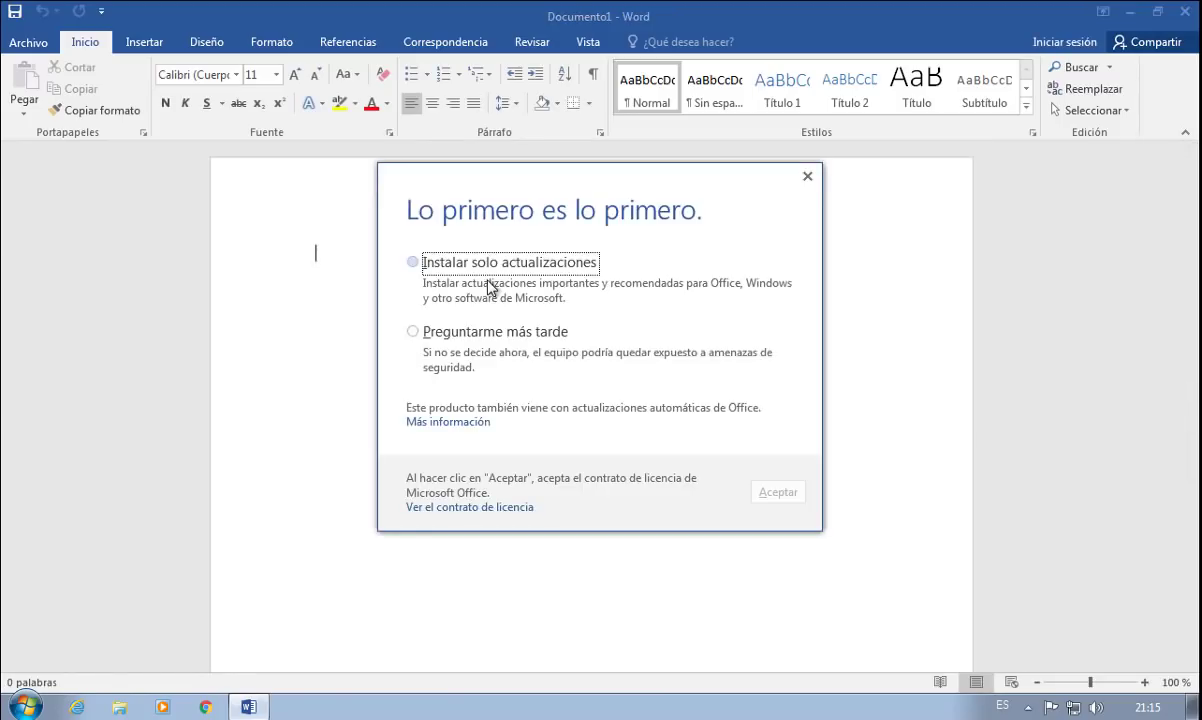
click(483, 270)
click(780, 494)
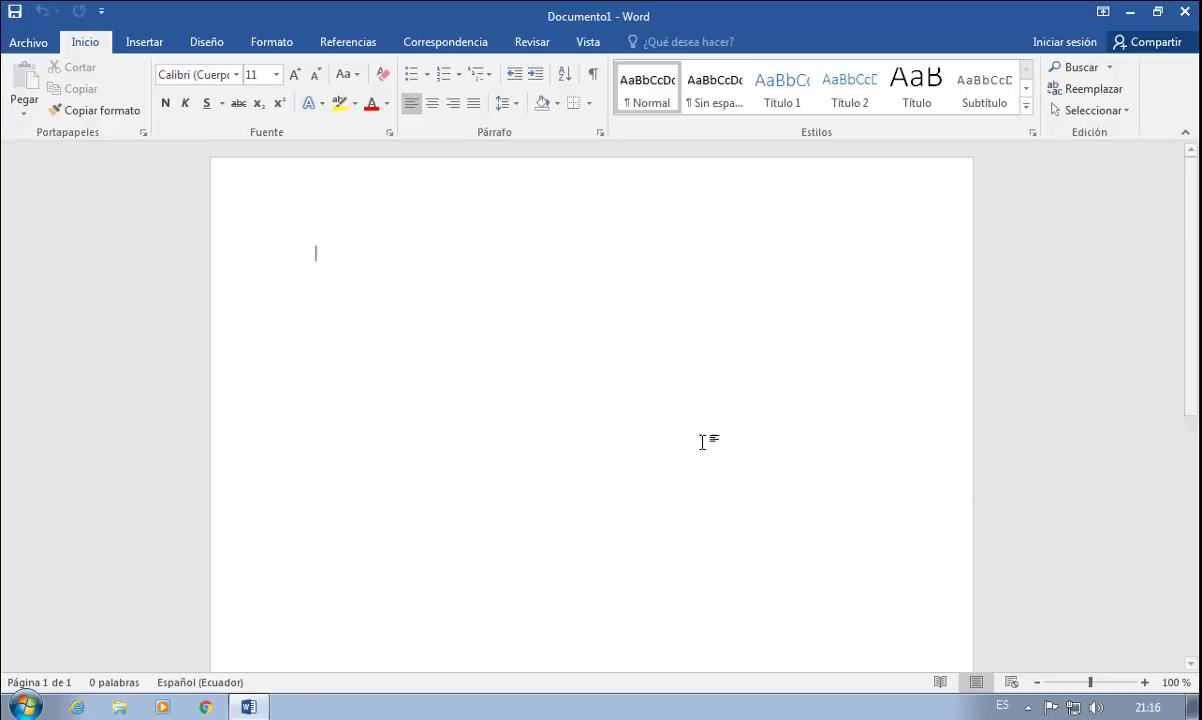
Step: Save the blank document to the Escritorio as the Word document Doc1 and close Word
click(32, 46)
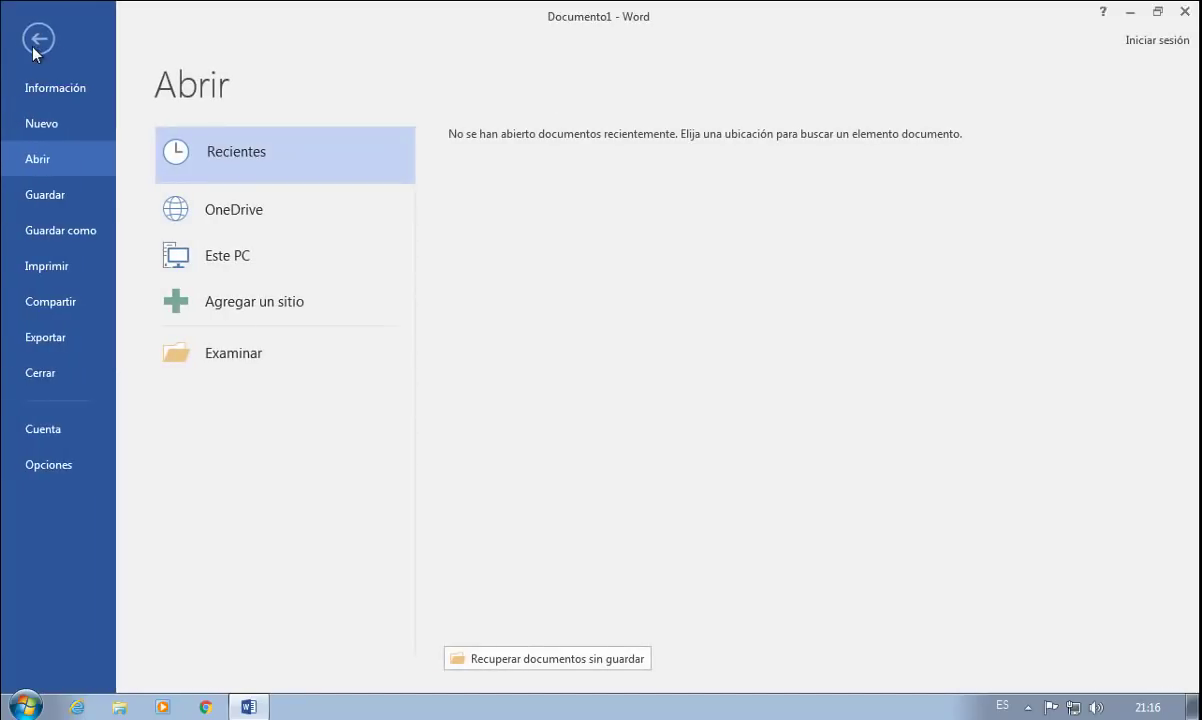
click(60, 230)
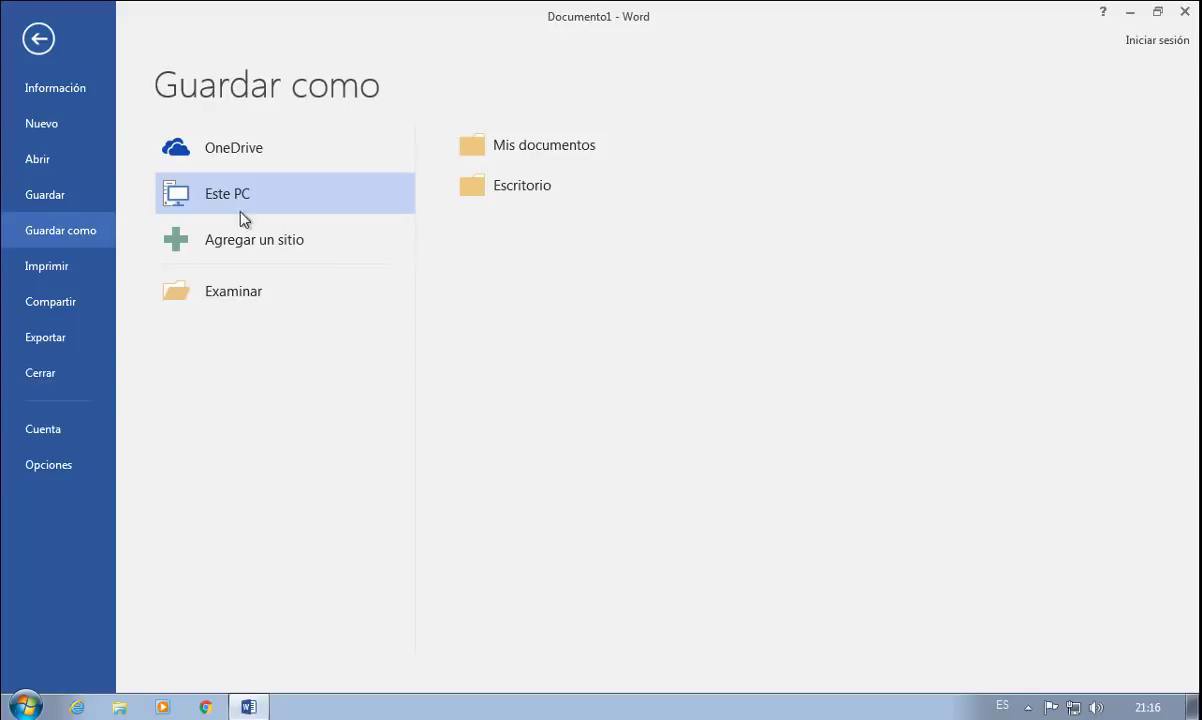
click(502, 193)
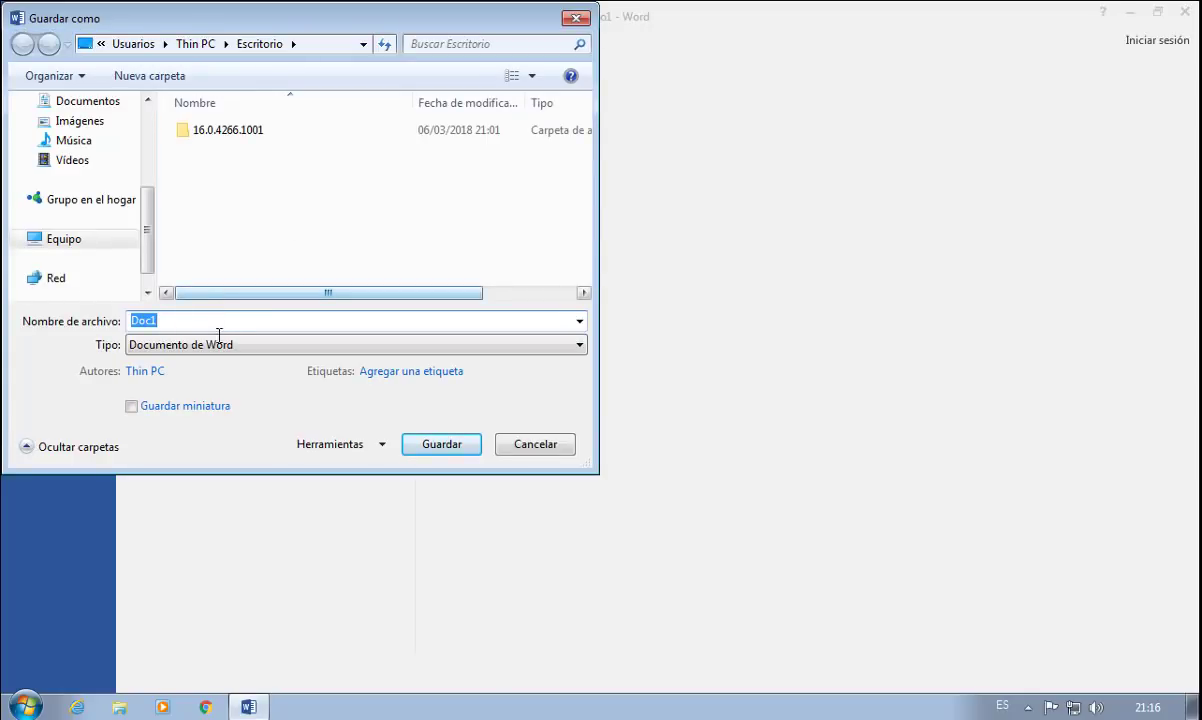
click(428, 450)
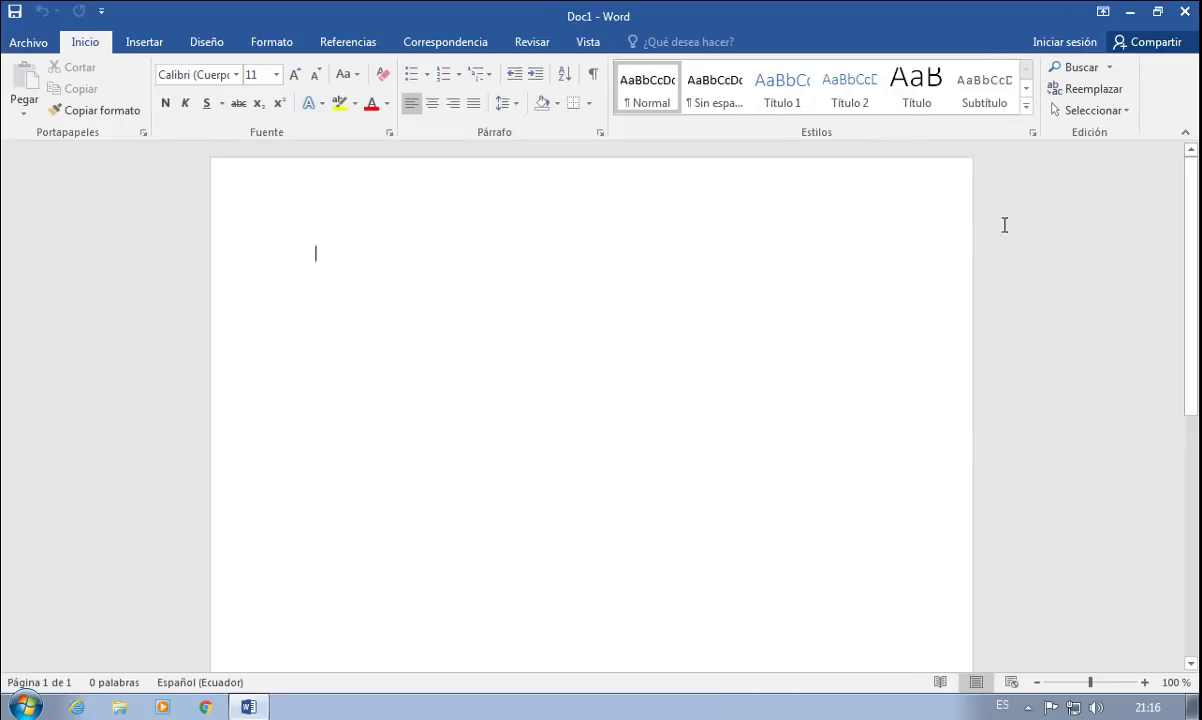
click(1183, 12)
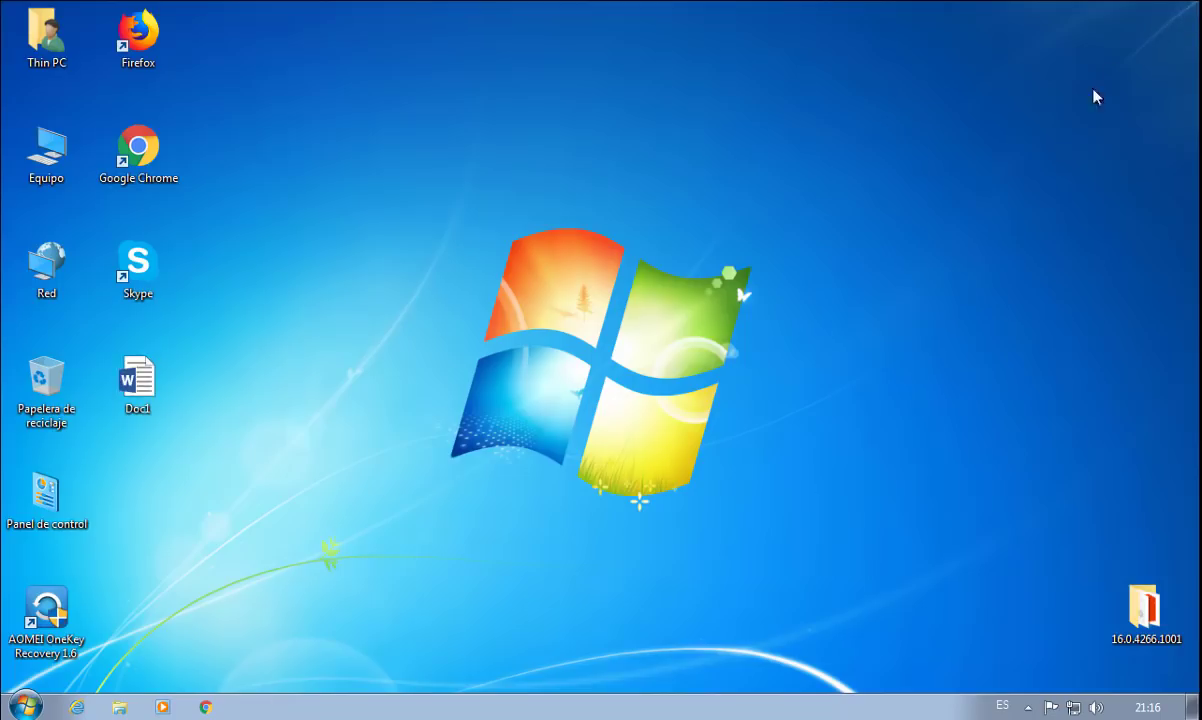
Step: Reopen Doc1 from the desktop, enter the test text "strsthdrhdrhdrthdrhtdrthdrhht", and save the document
double_click(128, 374)
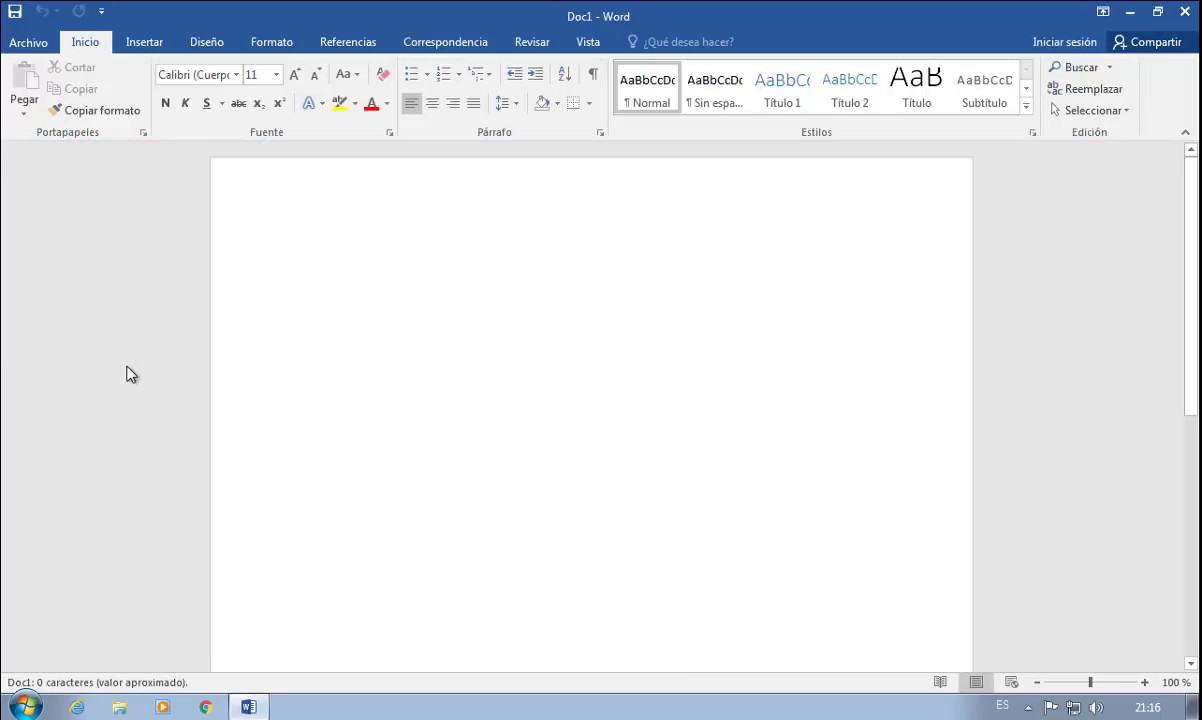
text(strsthd)
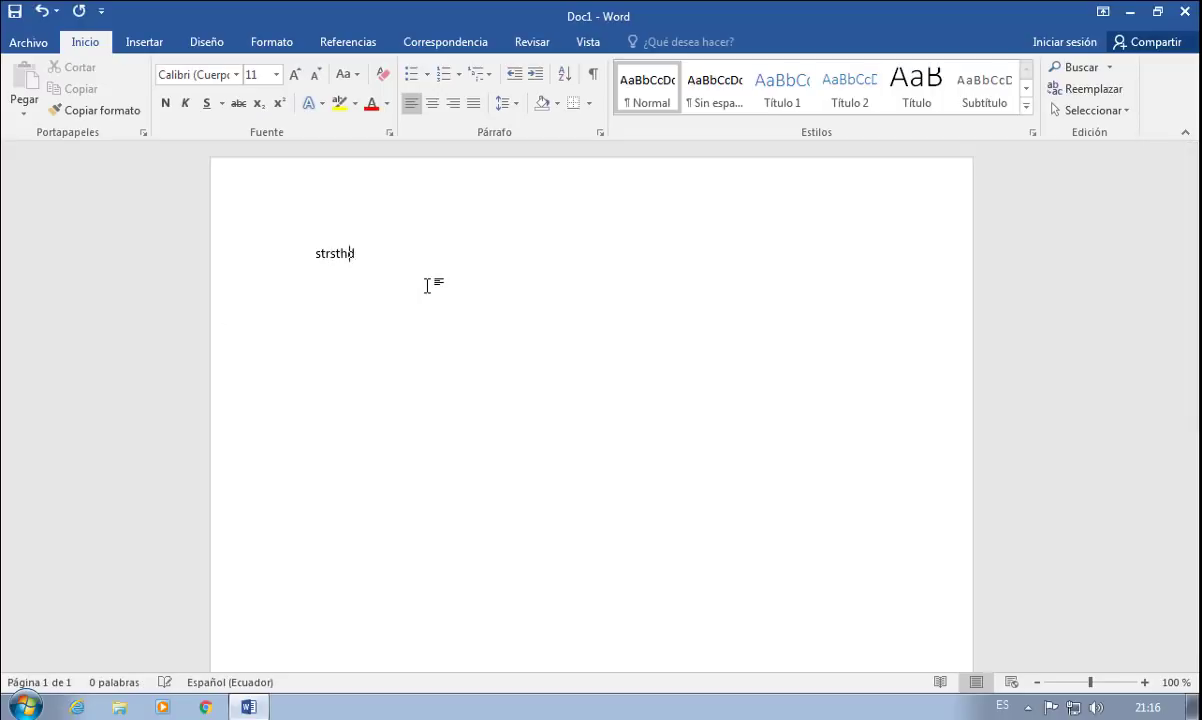
text(rhdrhdrthdrhtcrthdrhht)
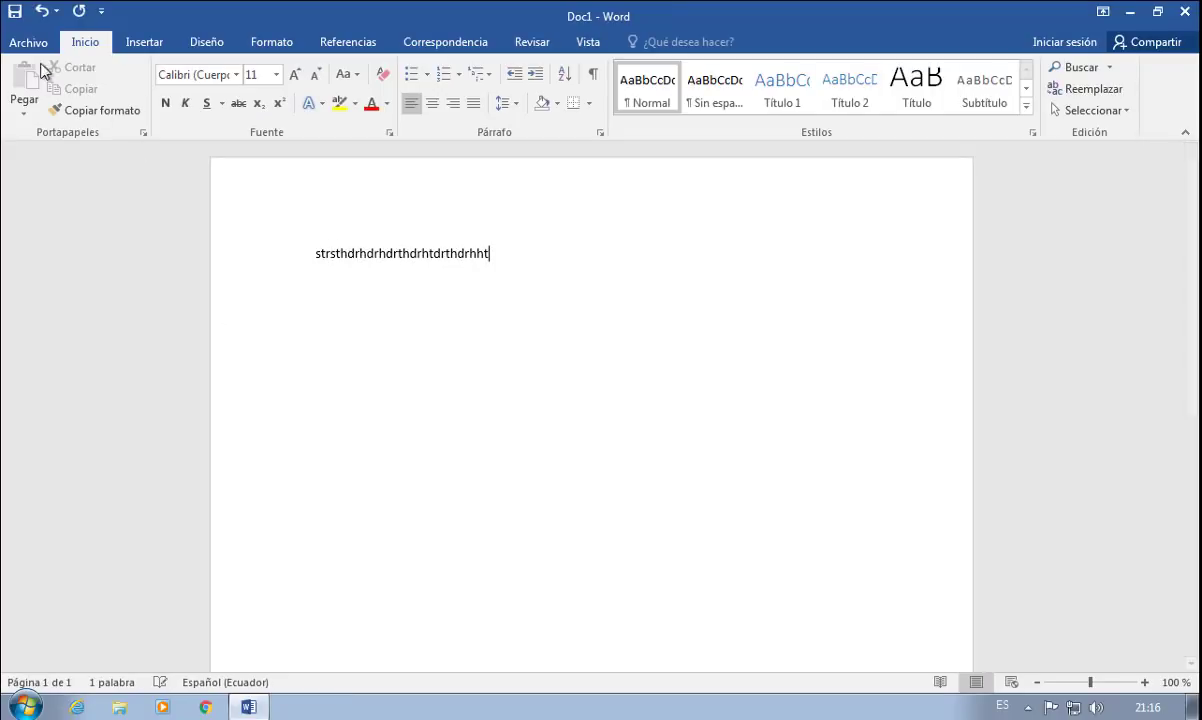
click(16, 14)
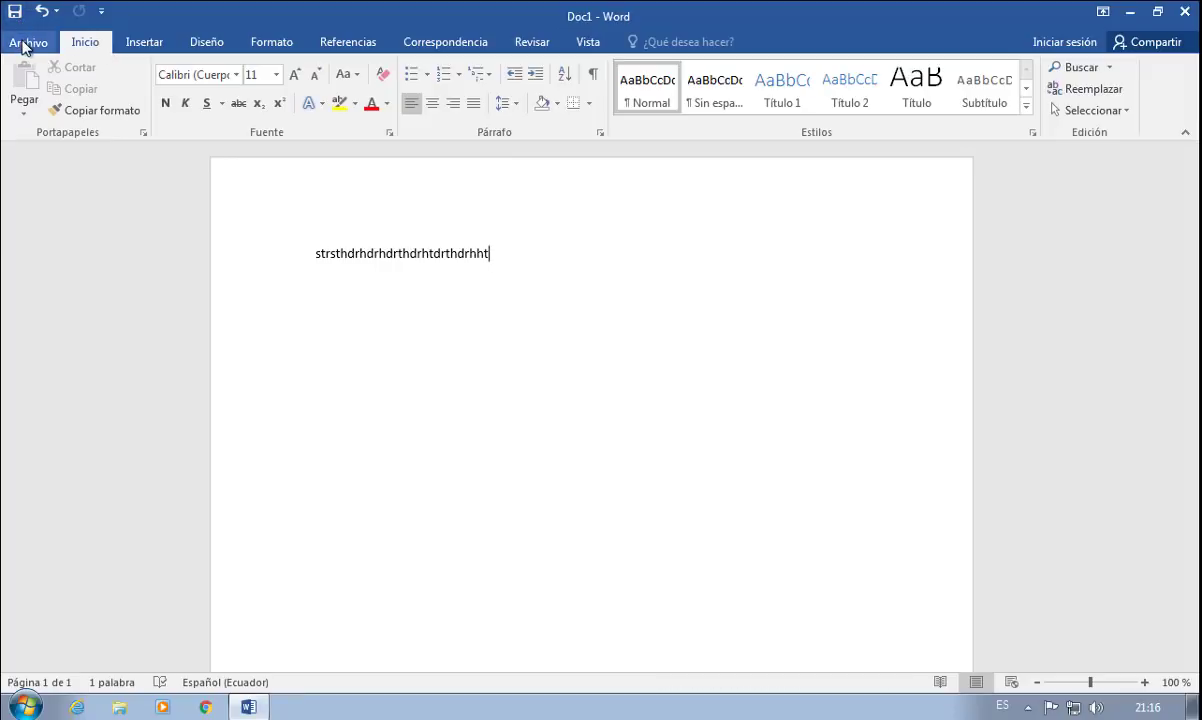
Step: View the file information of Doc1, close Word, and clear the selection on the desktop
click(24, 44)
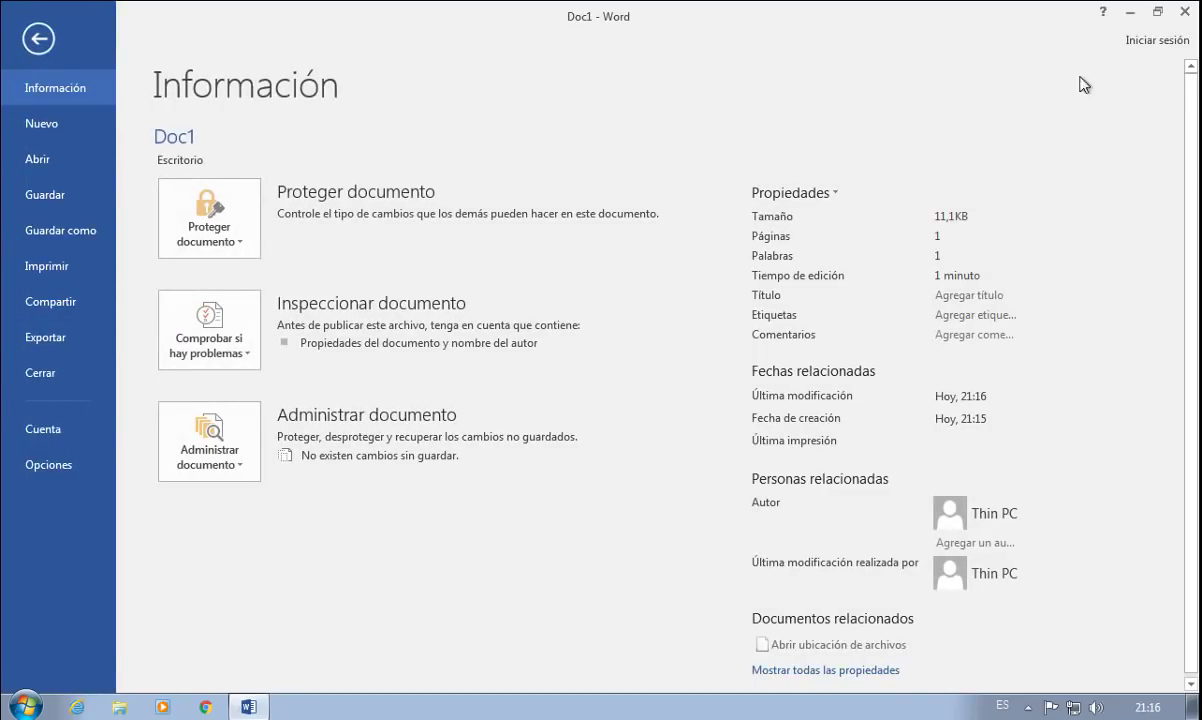
click(1184, 11)
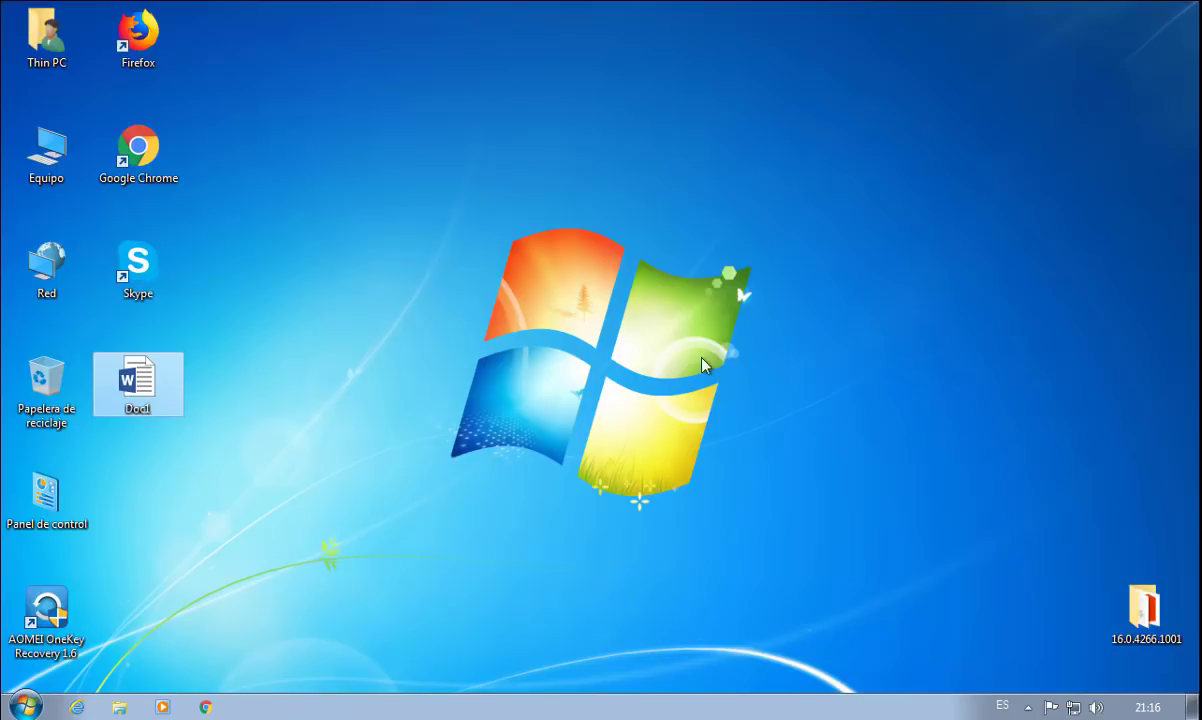
click(540, 376)
Step: Reopen Doc1 from the desktop, check the Office product information on the Cuenta page, and close Word
double_click(140, 382)
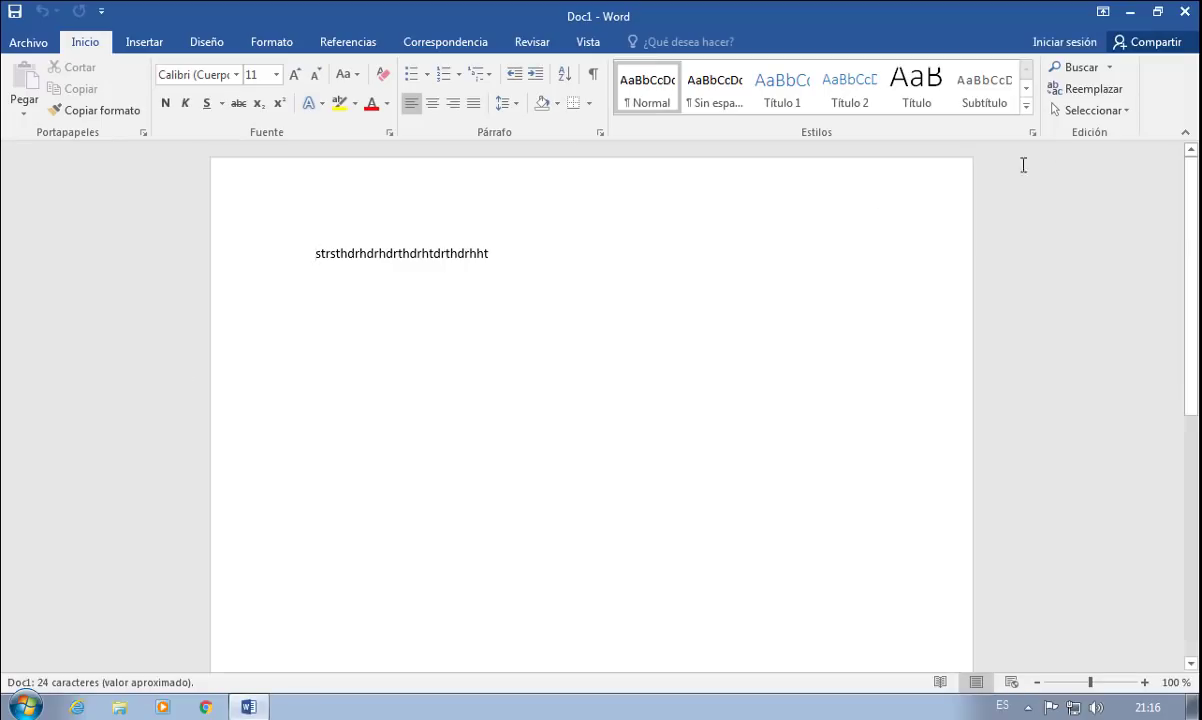
click(28, 42)
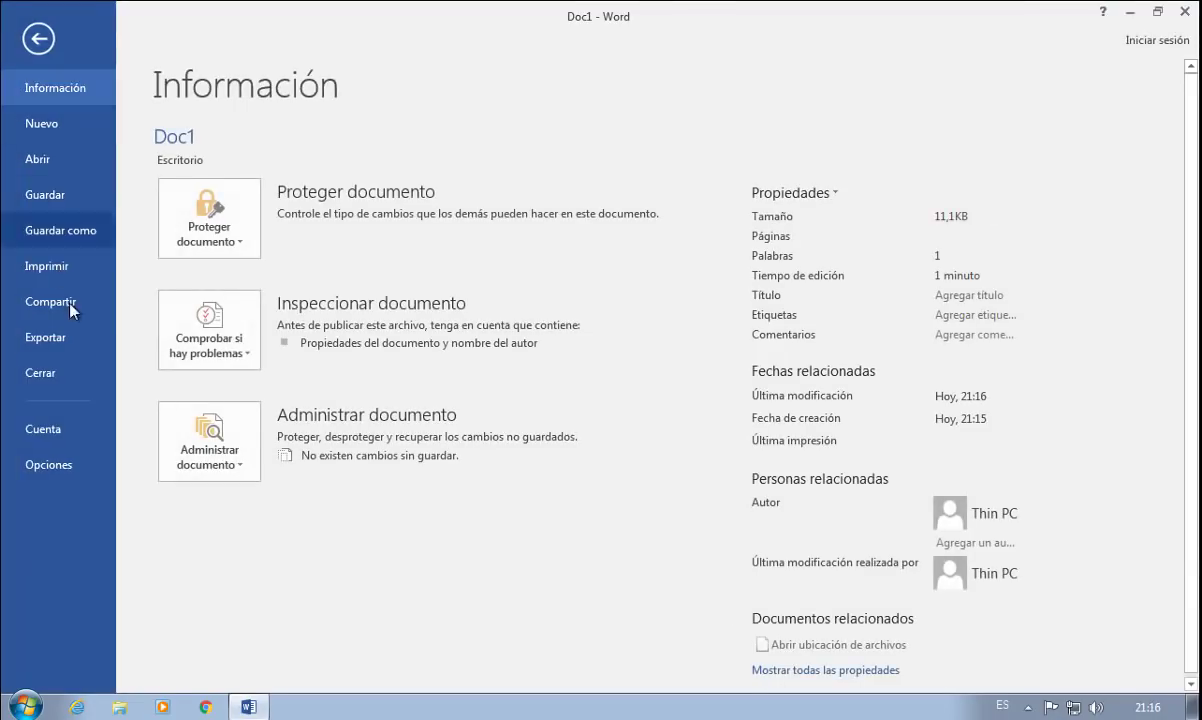
click(45, 428)
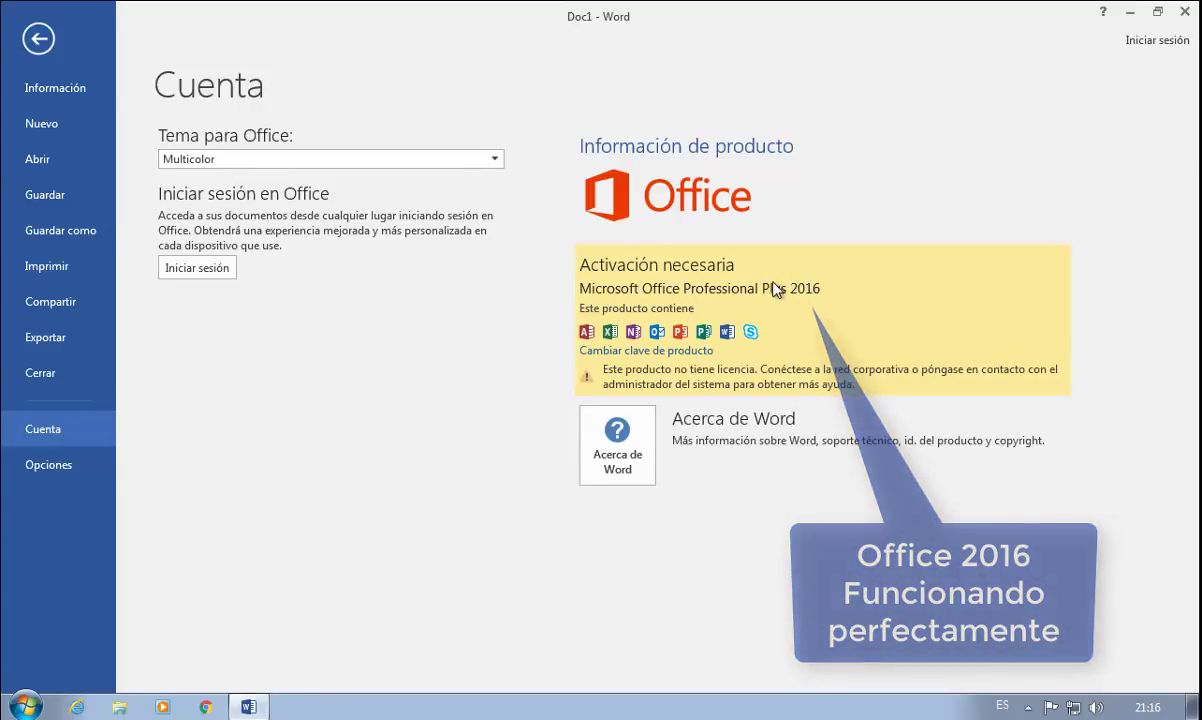
click(1186, 14)
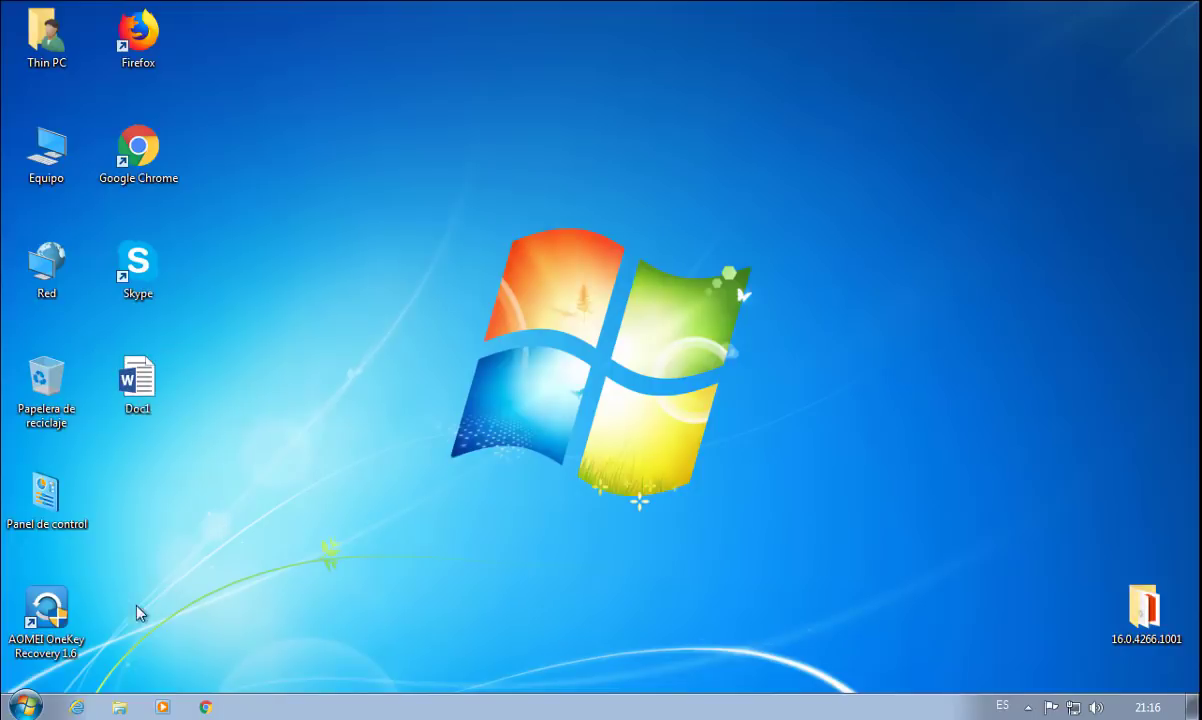
Step: Run AutoPico from the KMSpico program folder and allow it to make changes to the computer
click(30, 700)
click(72, 625)
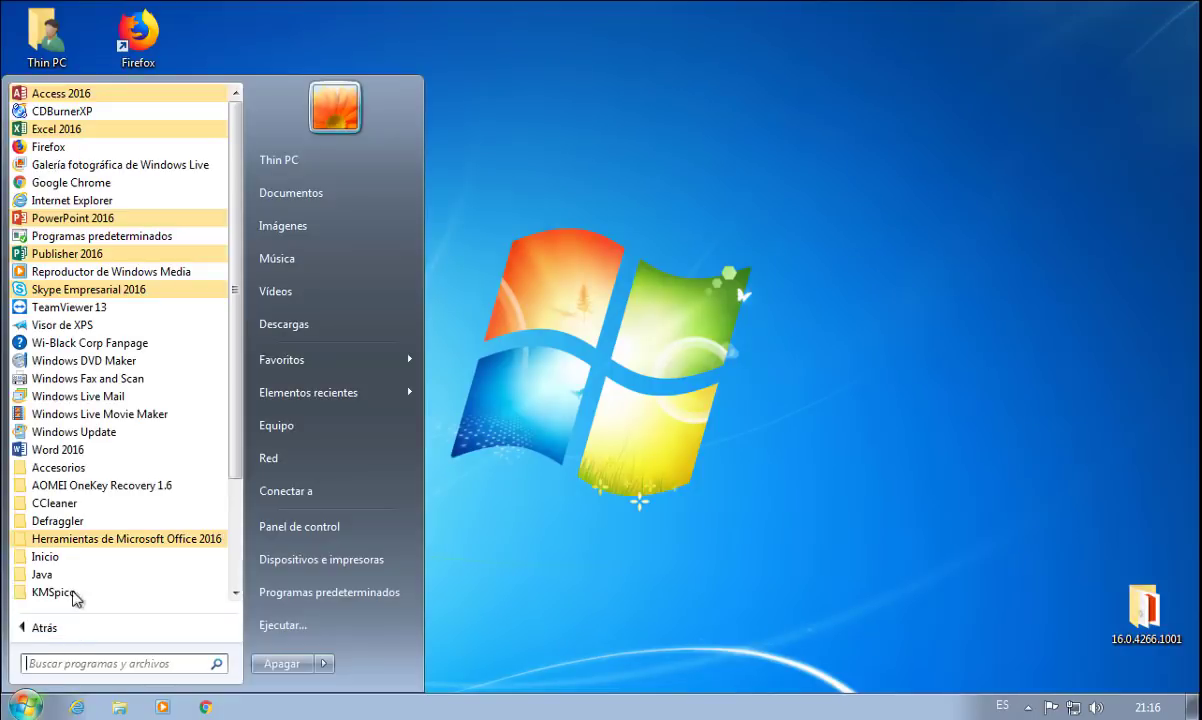
click(68, 593)
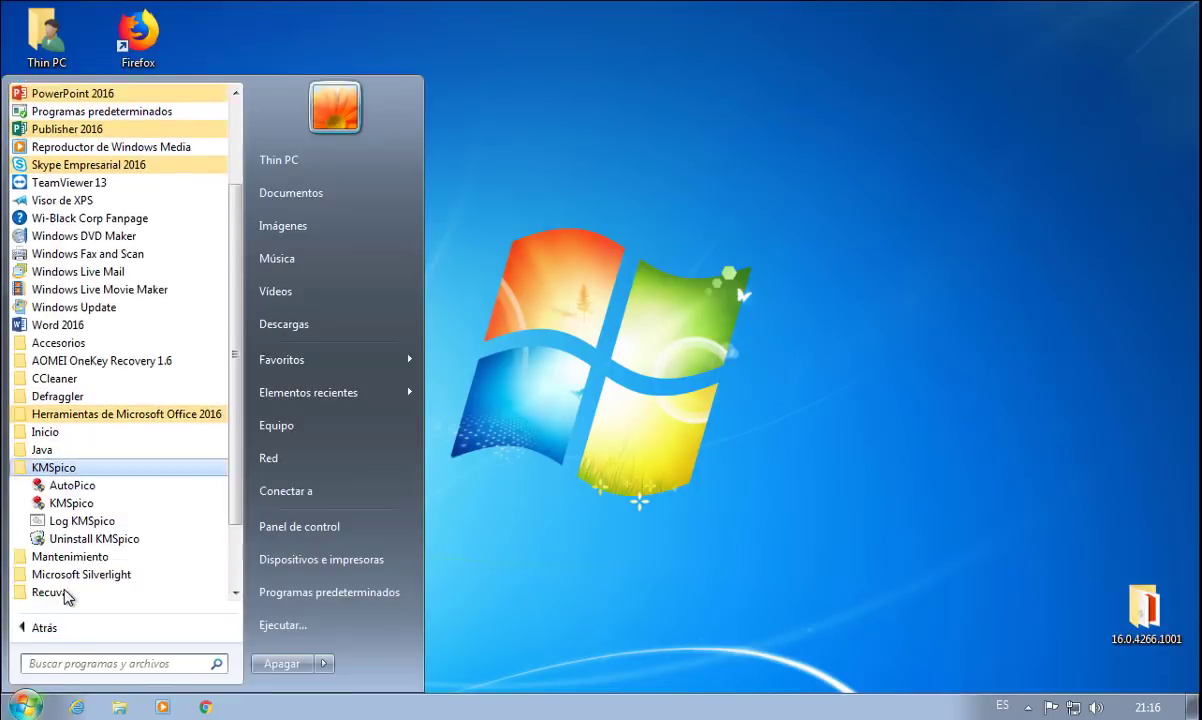
click(68, 433)
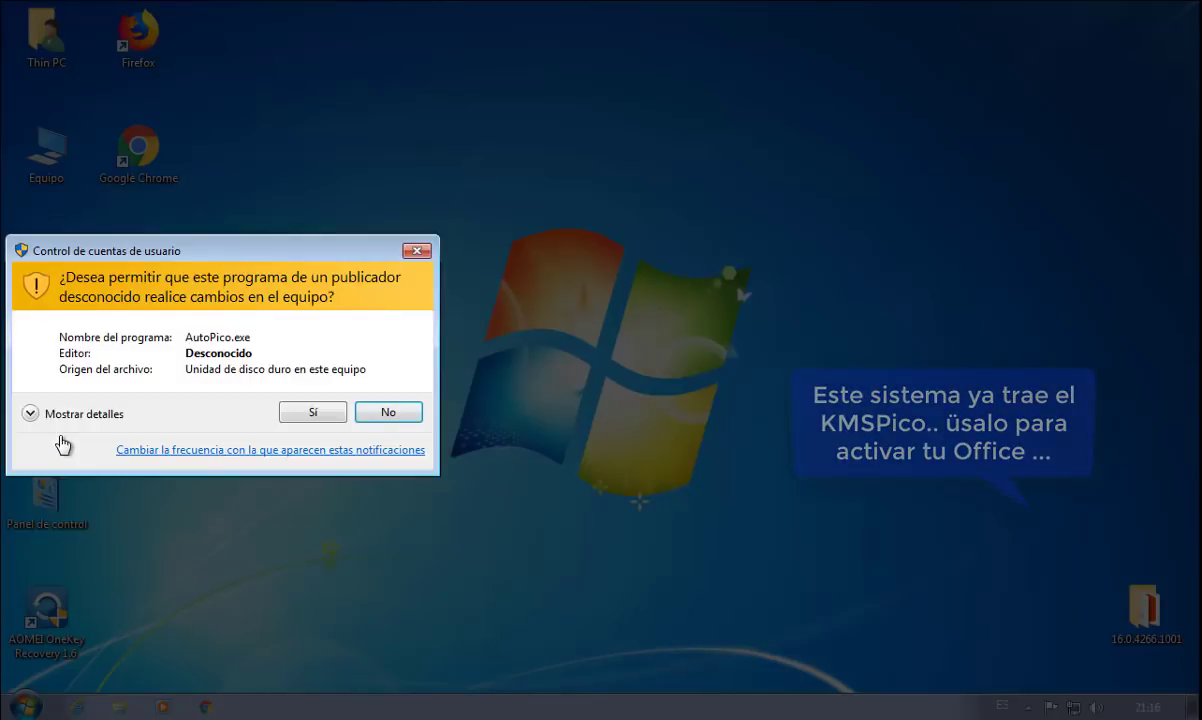
click(313, 412)
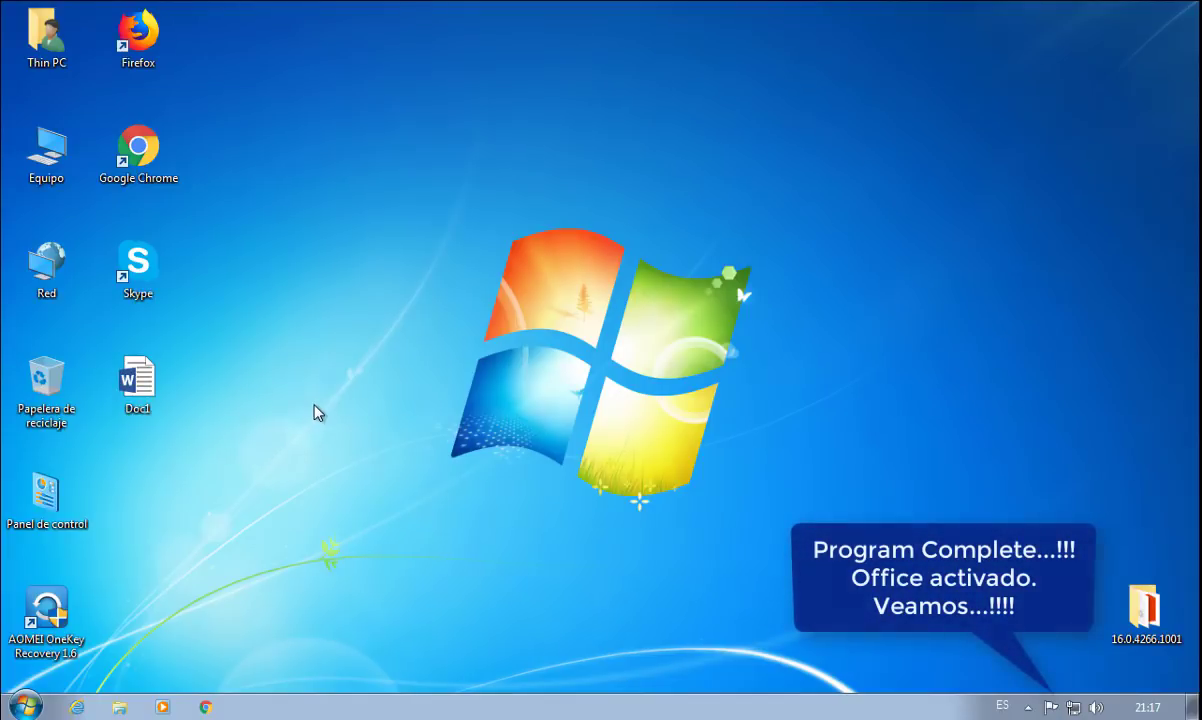
Step: Open Doc1 again, recheck the Office activation status on the Cuenta page, and close Word
double_click(138, 388)
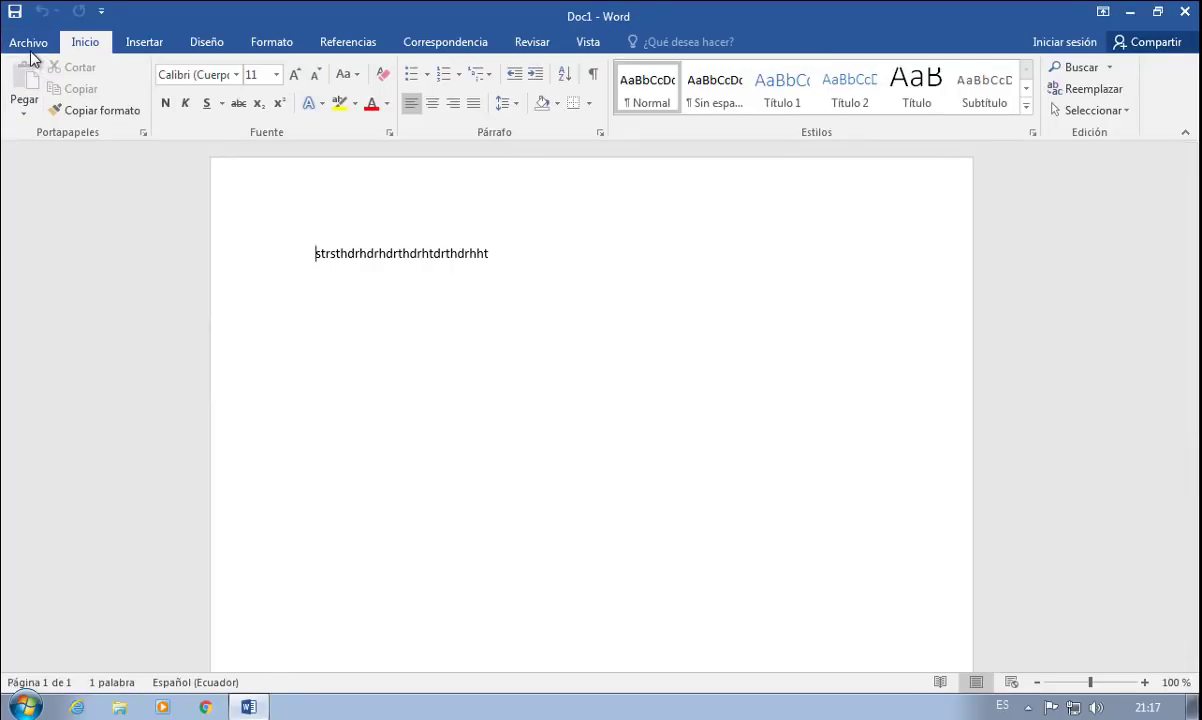
click(28, 42)
click(70, 428)
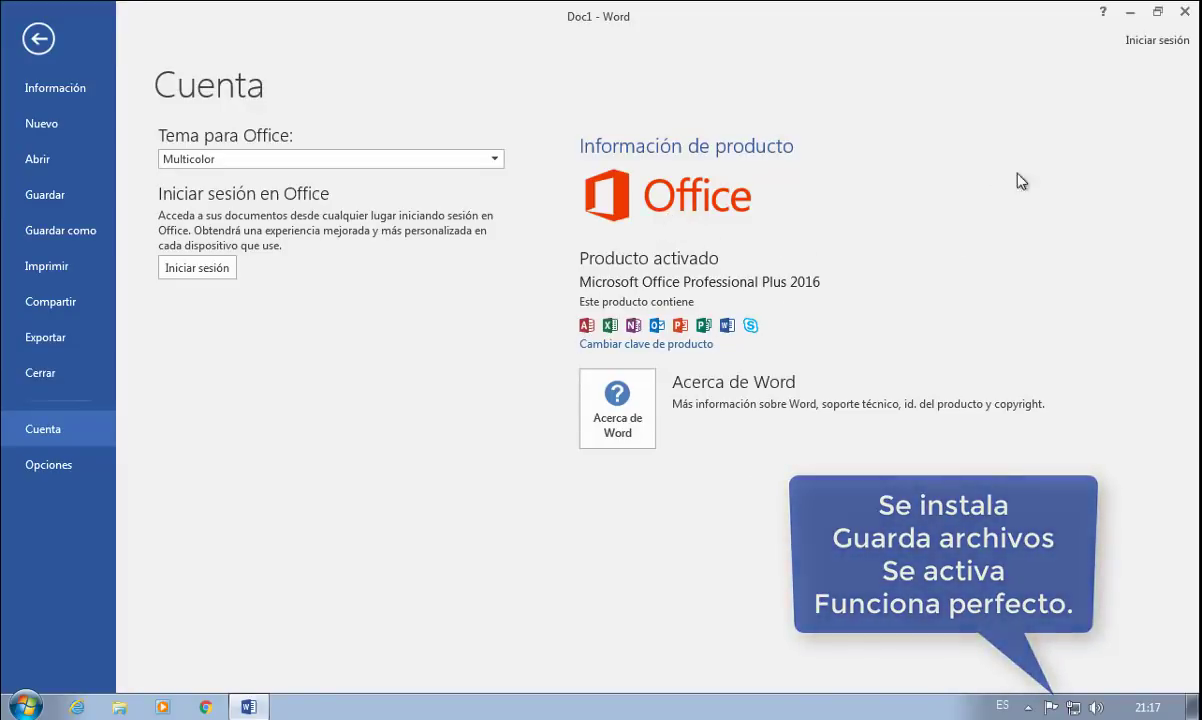
click(1178, 12)
click(772, 408)
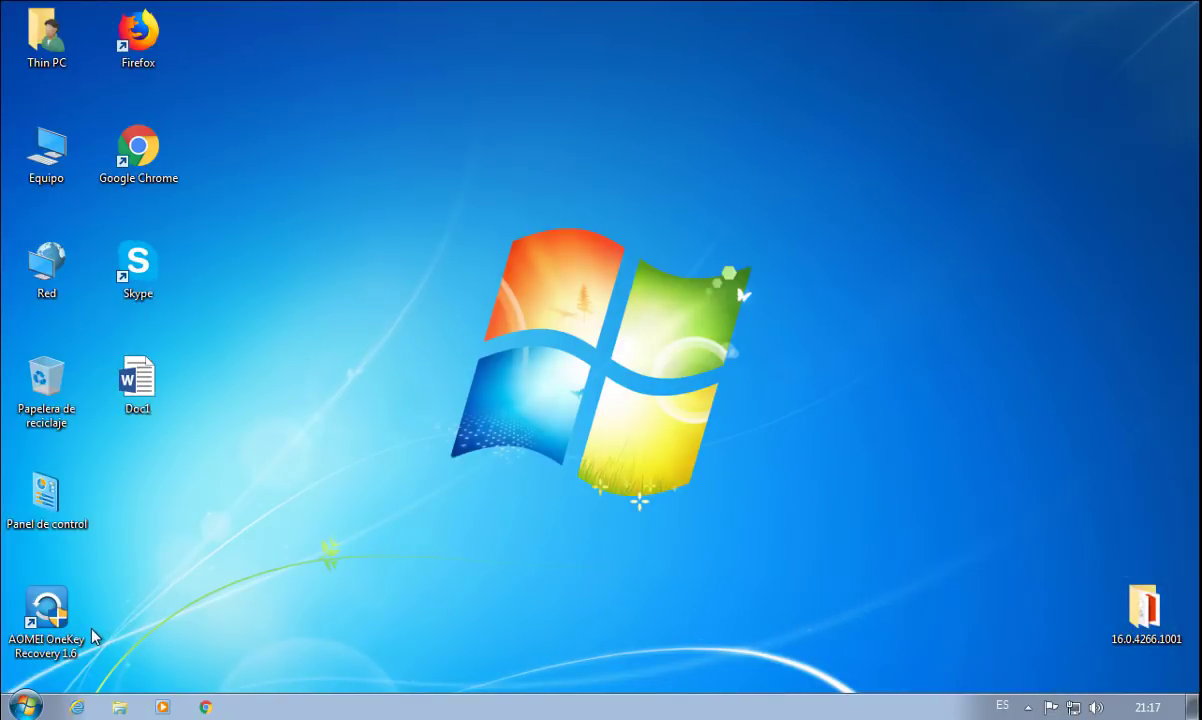
Step: Shut down the Windows 7 computer
click(25, 706)
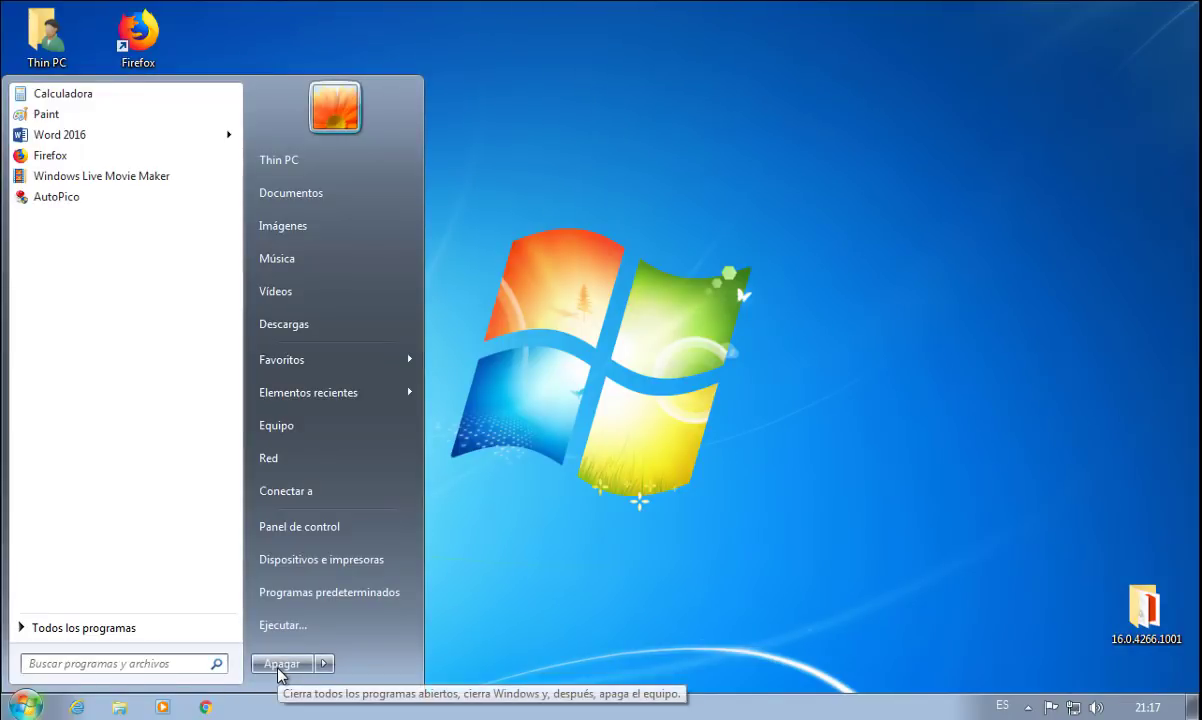
click(278, 665)
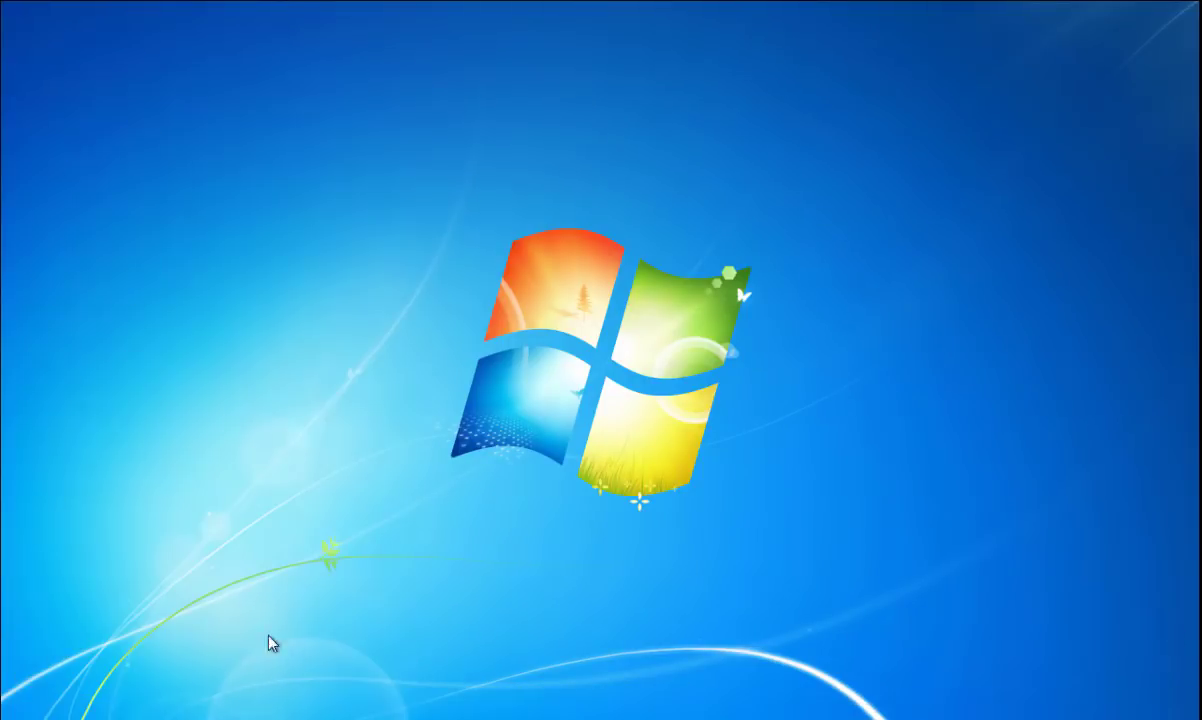